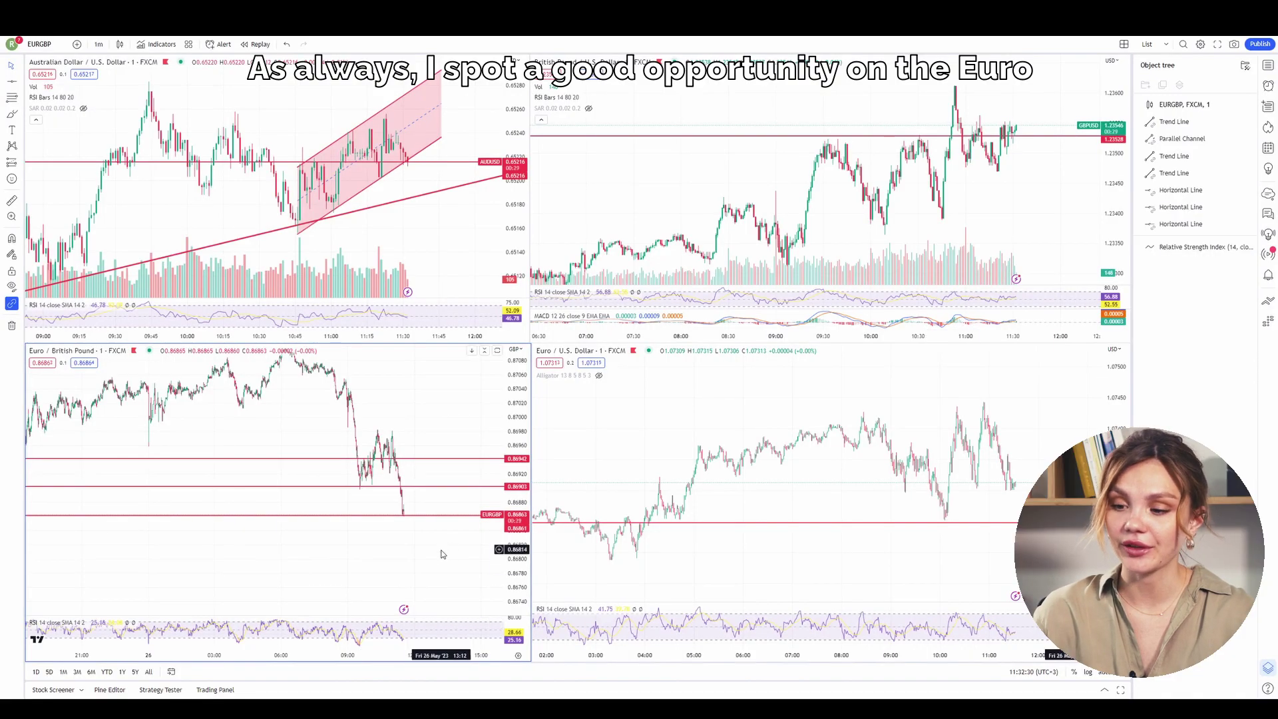
# Zoom the EURGBP chart in on its latest few hours of candles
pyautogui.scroll(5, 441, 554)
pyautogui.scroll(3, 336, 559)
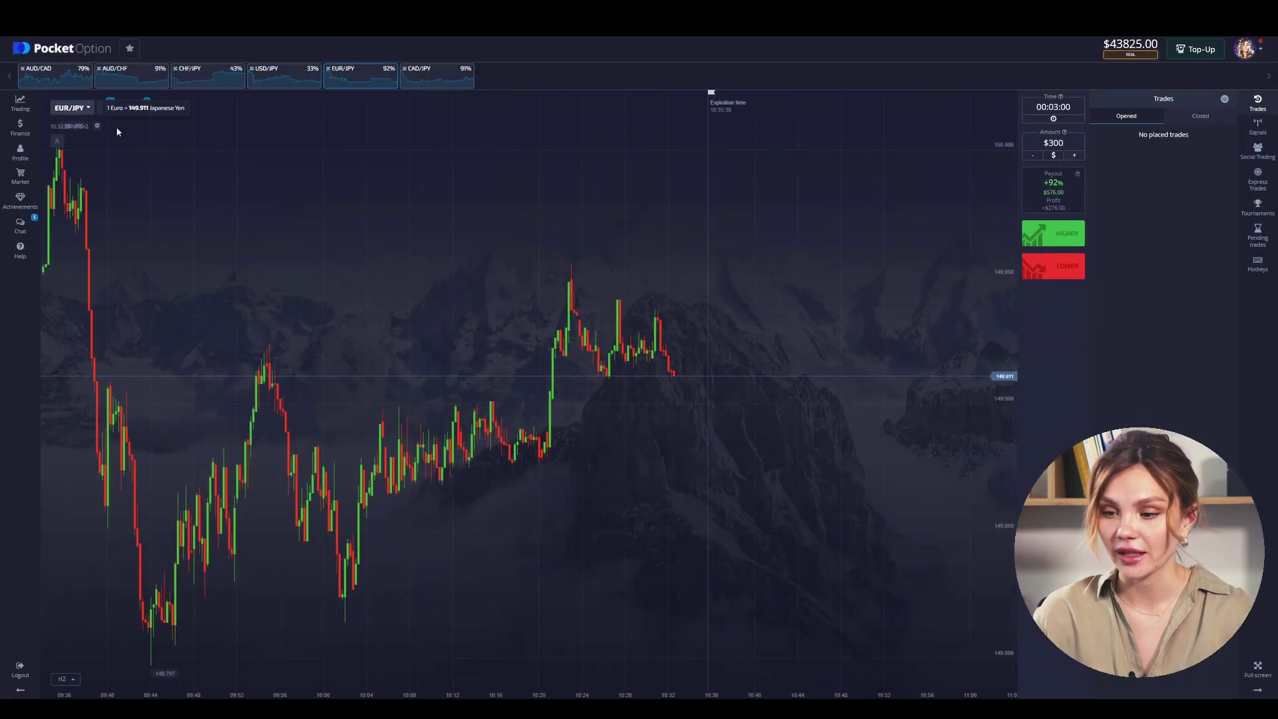
# Switch Pocket Option to EUR/GBP via the 'eurgbp' search and place a $300 Higher trade
pyautogui.click(77, 112)
pyautogui.write('eurgbp')
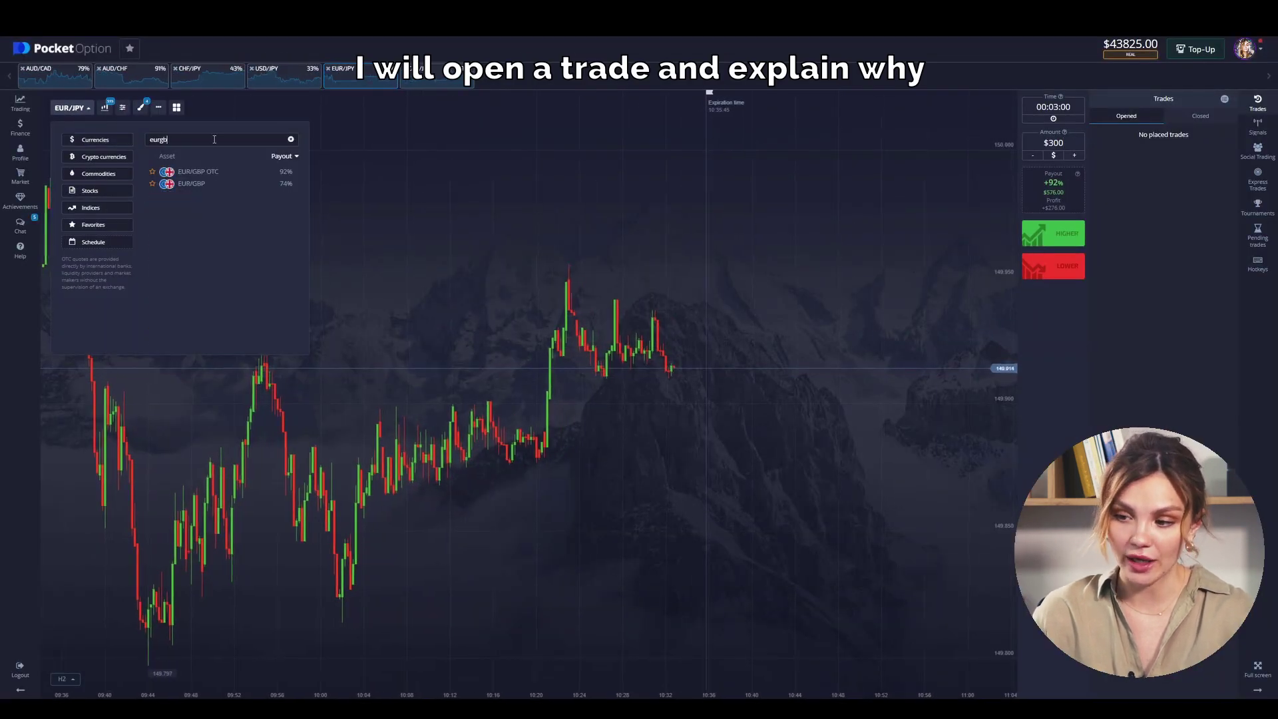
pyautogui.click(201, 184)
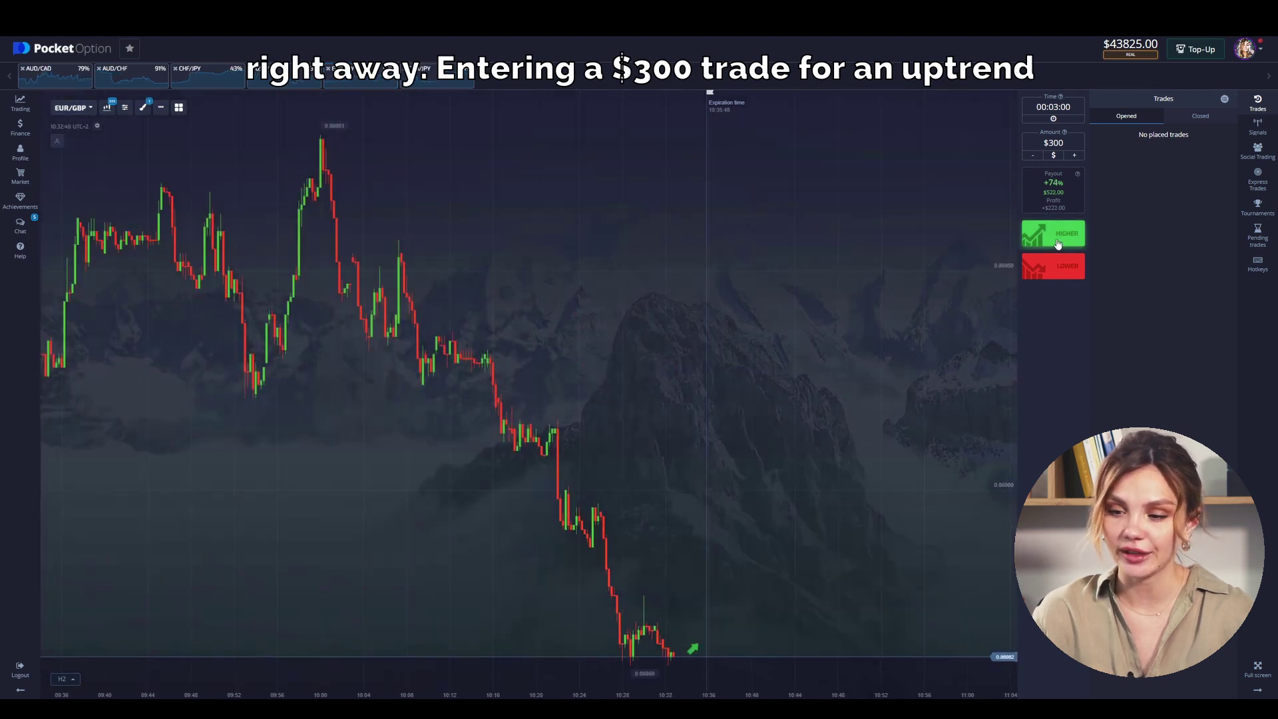
pyautogui.click(1058, 243)
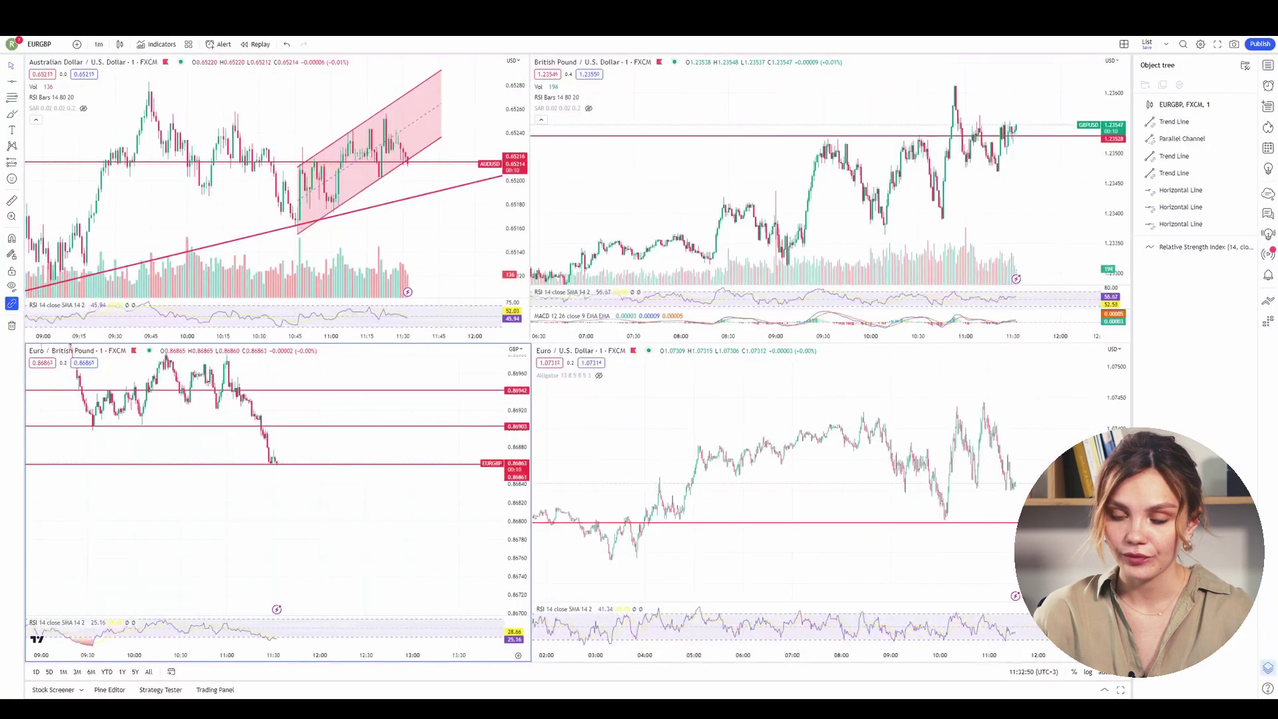
# Zoom and pan the EURGBP chart to about its last hour, leaving space right of the latest bars
pyautogui.scroll(-5, 354, 517)
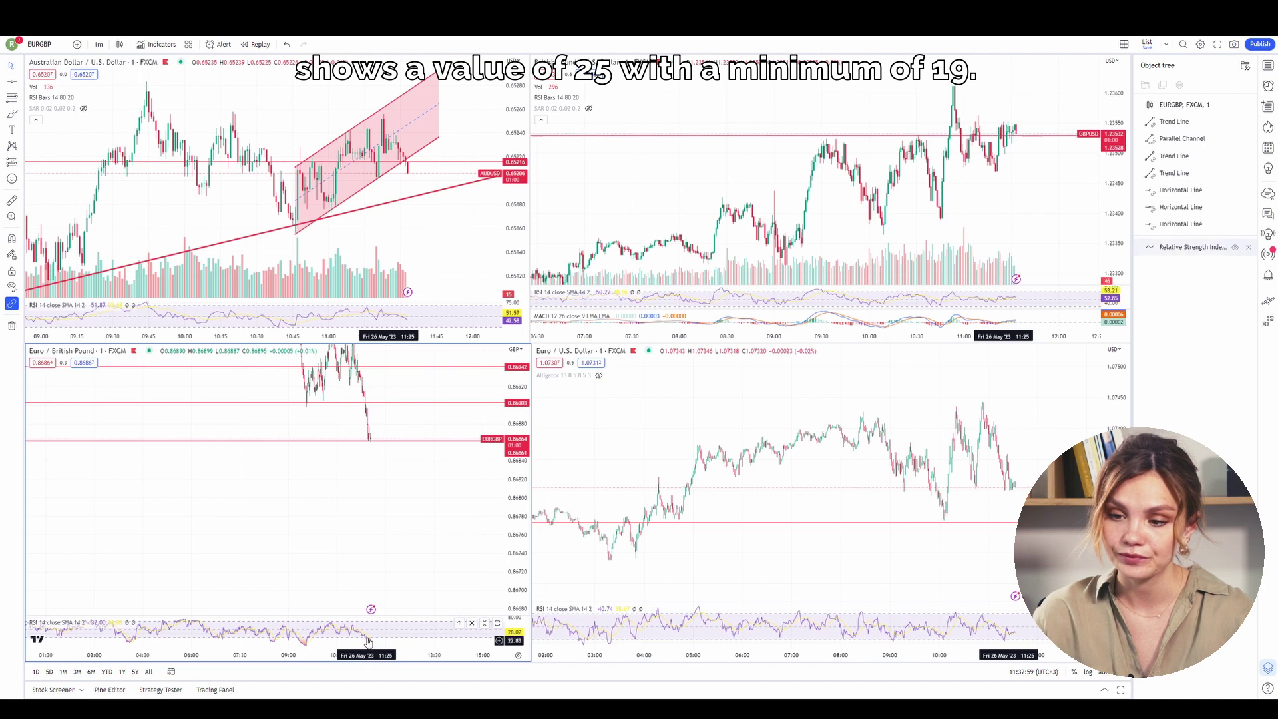
pyautogui.scroll(-5, 229, 496)
pyautogui.moveTo(202, 512); pyautogui.dragTo(242, 522)
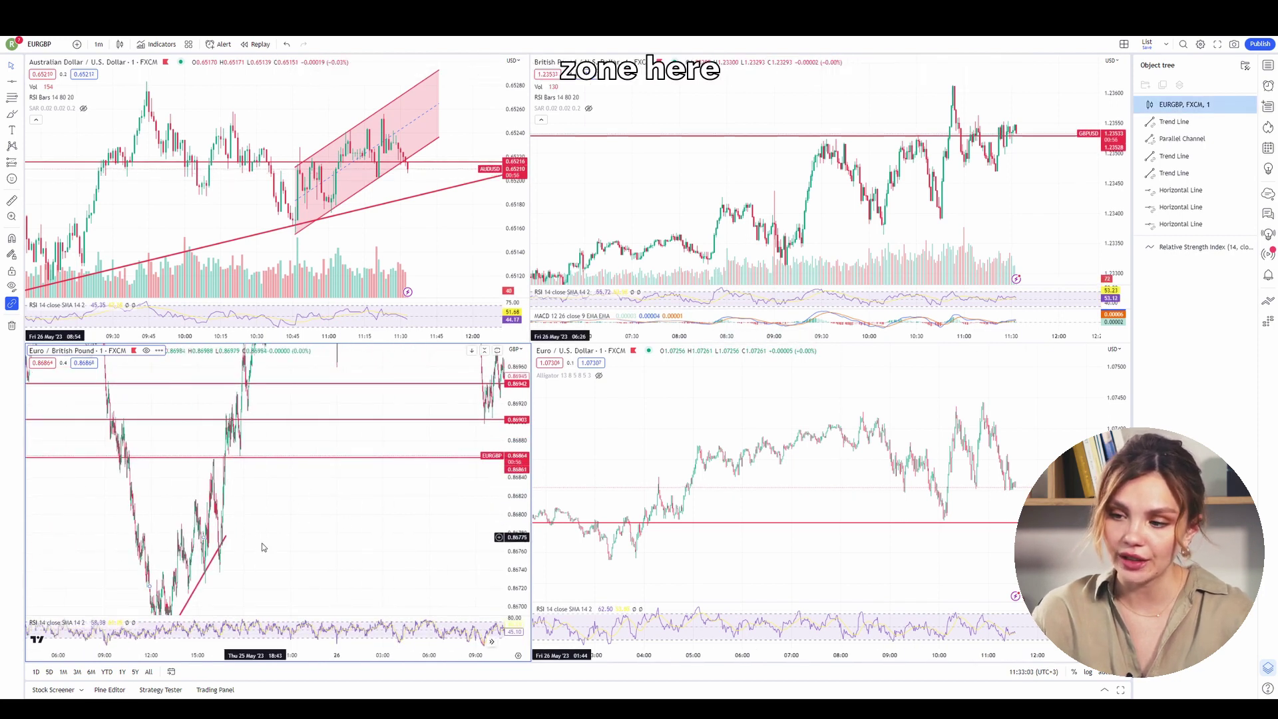
pyautogui.scroll(5, 379, 559)
pyautogui.moveTo(388, 528); pyautogui.dragTo(274, 525)
pyautogui.scroll(3, 366, 518)
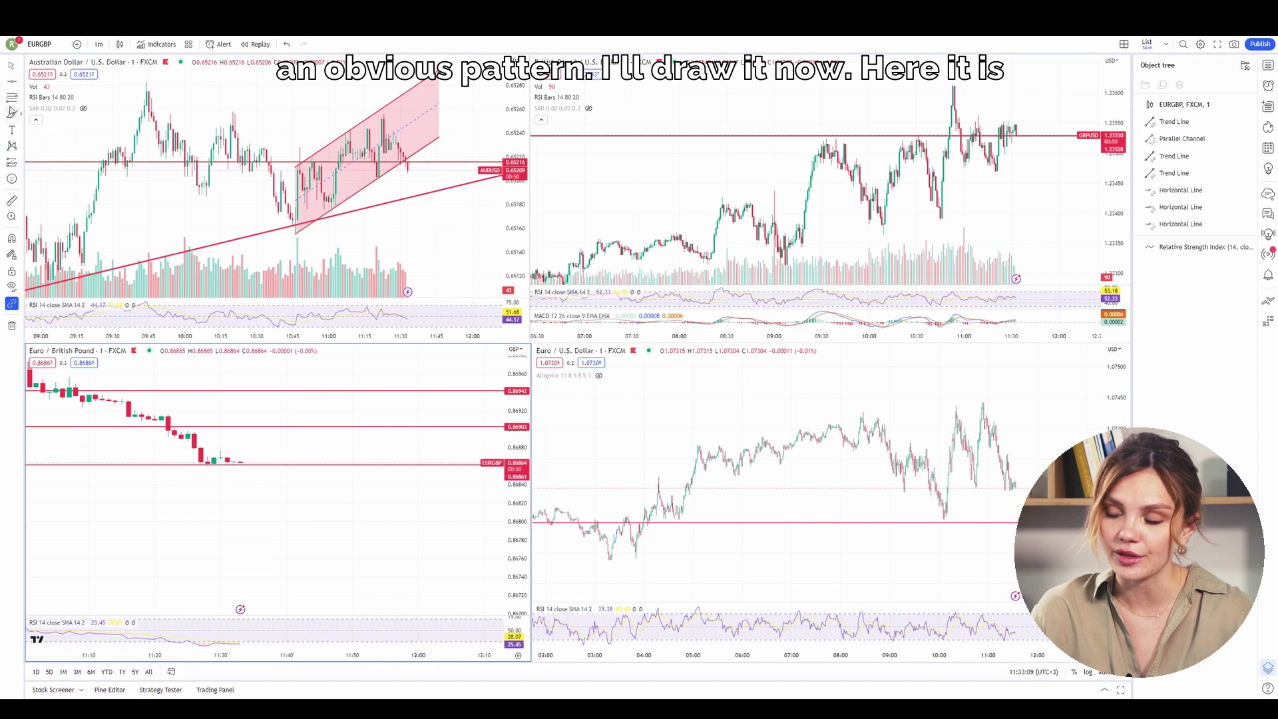
# Draw an Elliott Impulse Wave (0)–(5) on EURGBP from the recent low up to the top level
pyautogui.click(17, 86)
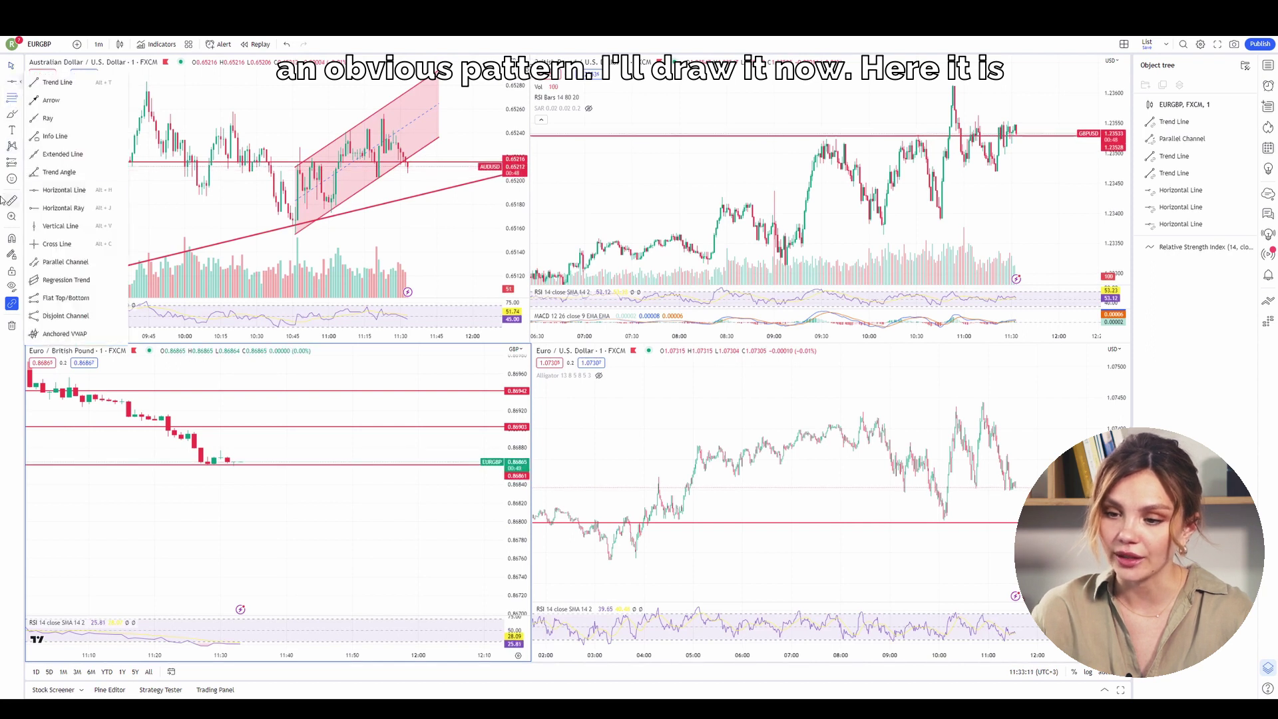
pyautogui.click(11, 146)
pyautogui.click(64, 266)
pyautogui.click(304, 398)
pyautogui.click(343, 460)
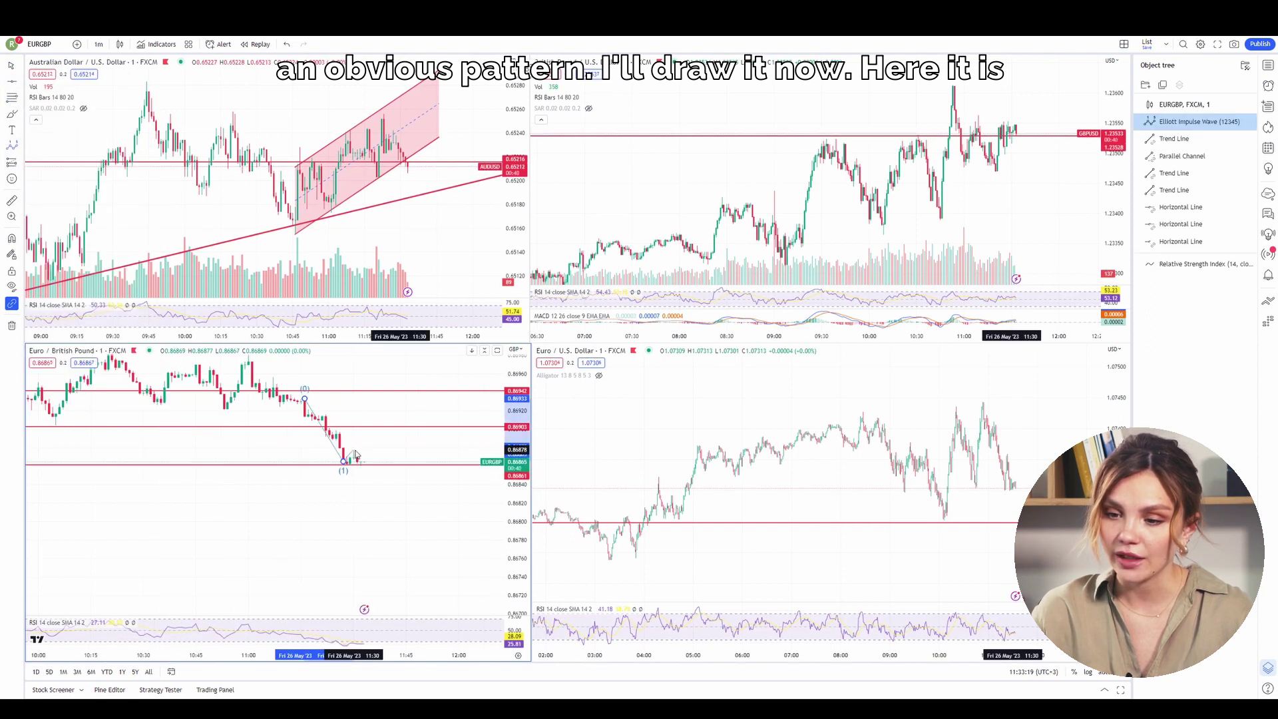
pyautogui.click(362, 463)
pyautogui.click(416, 396)
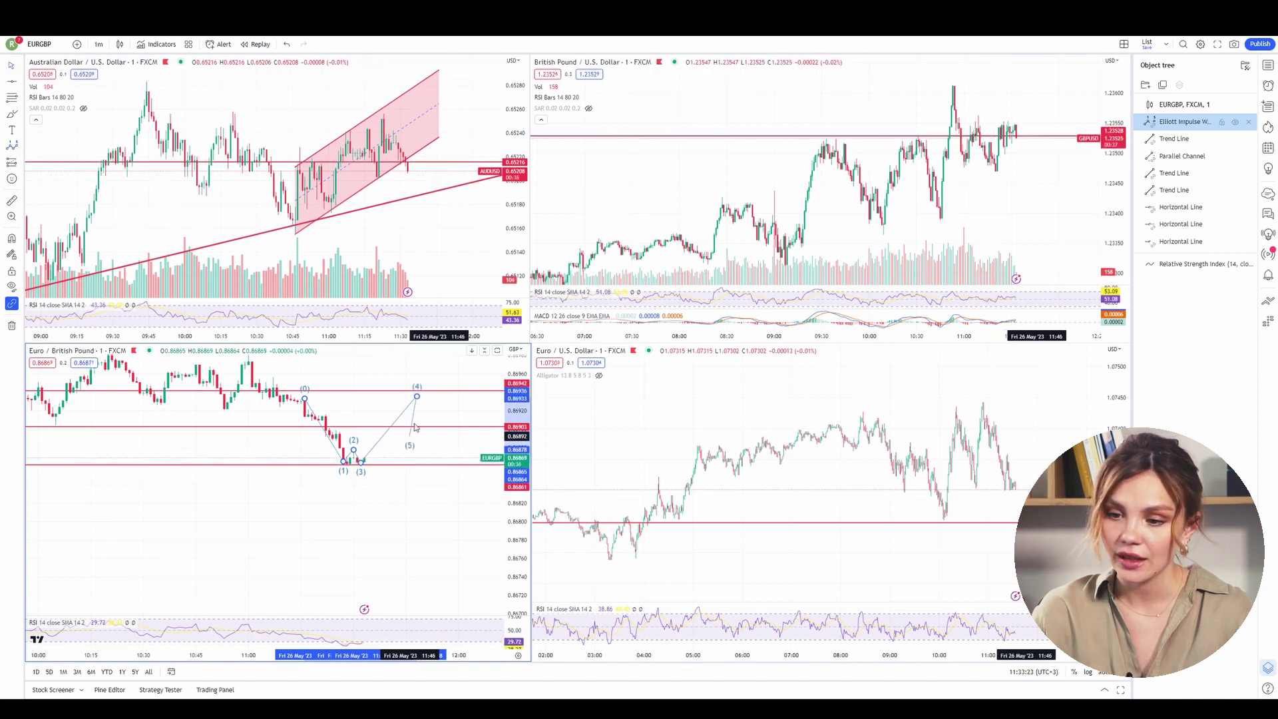
pyautogui.click(416, 398)
pyautogui.click(419, 526)
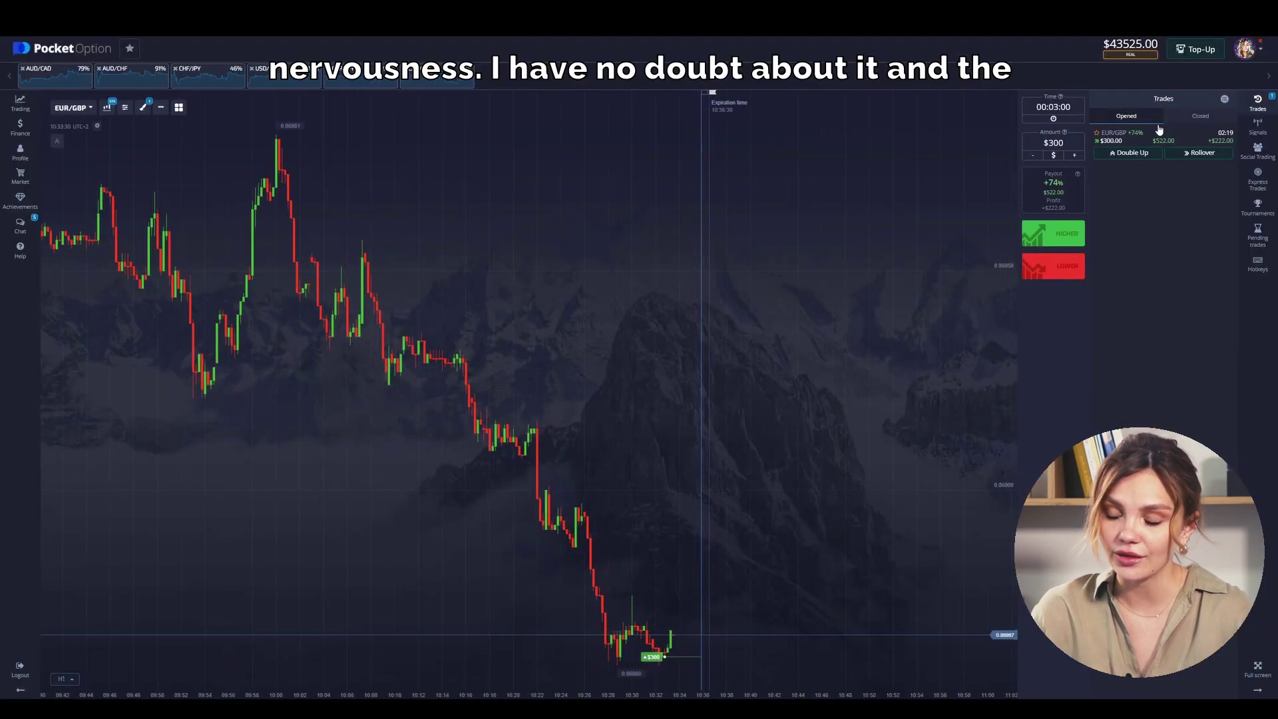
# Expand the open $300 EUR/GBP trade's details and follow it until expiry
pyautogui.scroll(1, 697, 451)
pyautogui.click(1165, 136)
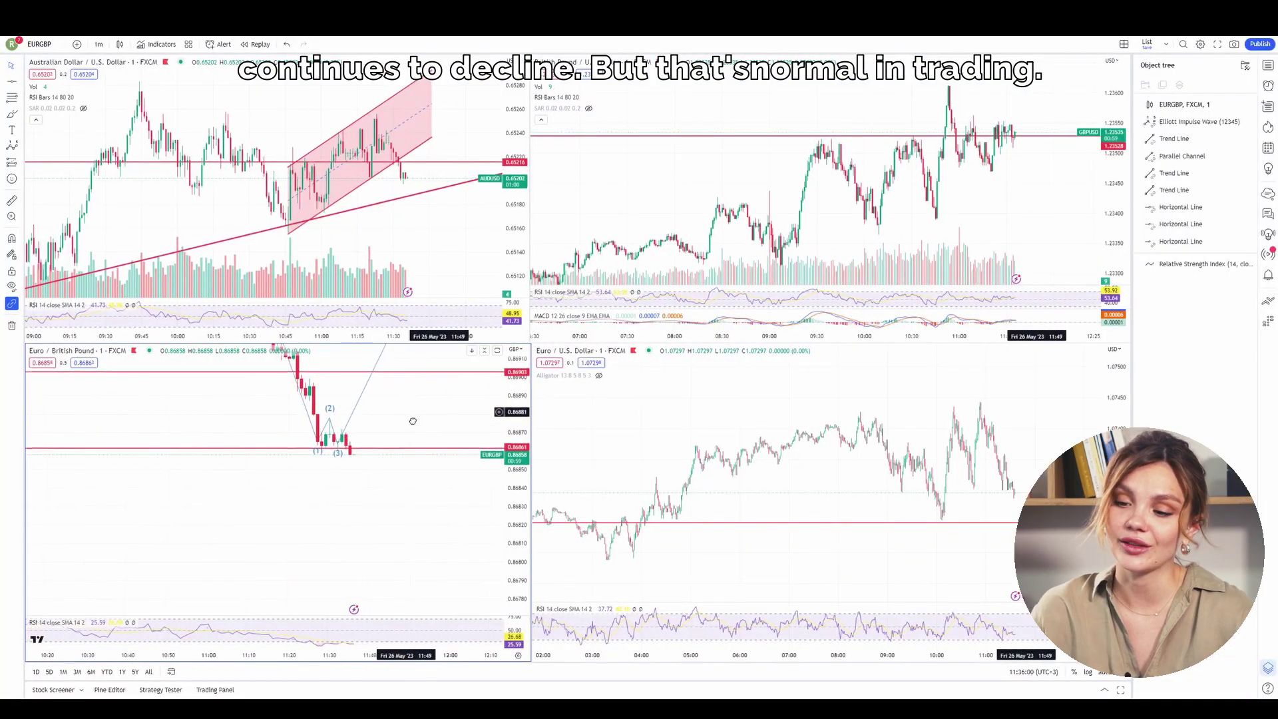
pyautogui.scroll(-5, 439, 487)
pyautogui.scroll(3, 441, 487)
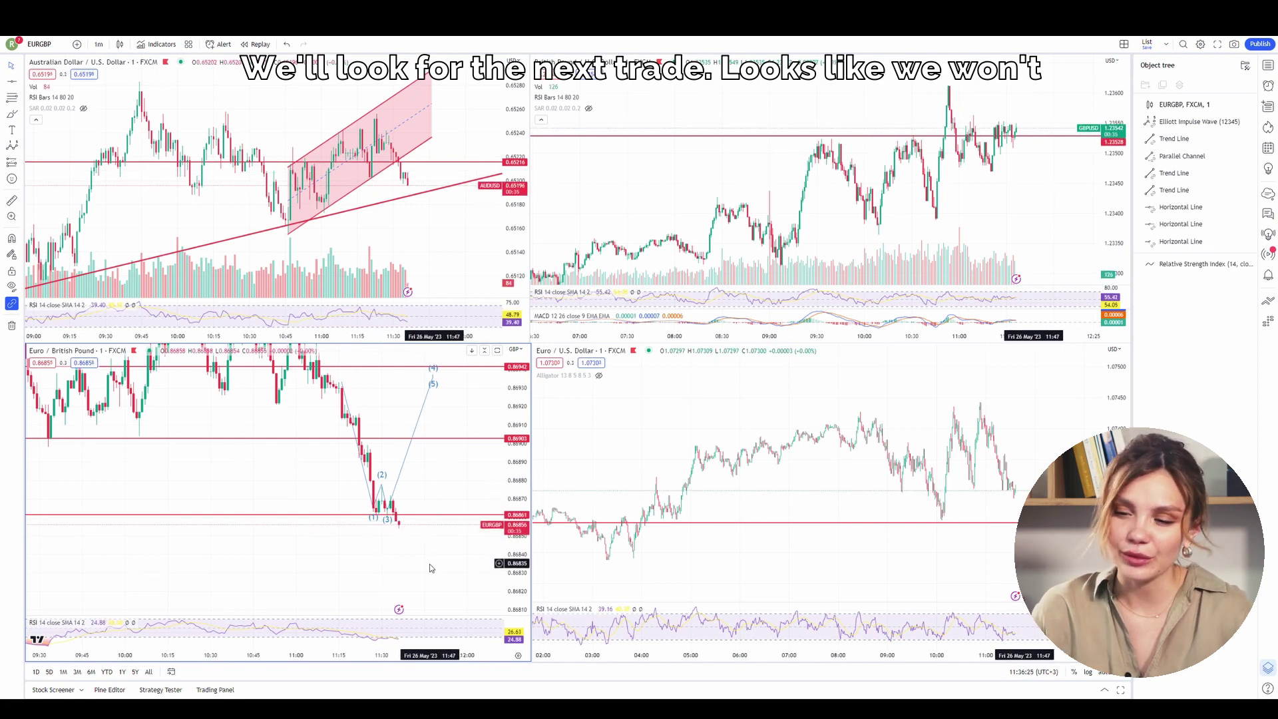
# Place a $300 Lower EUR/GBP trade, then delete the Elliott wave from the EURGBP chart
pyautogui.scroll(-2, 445, 540)
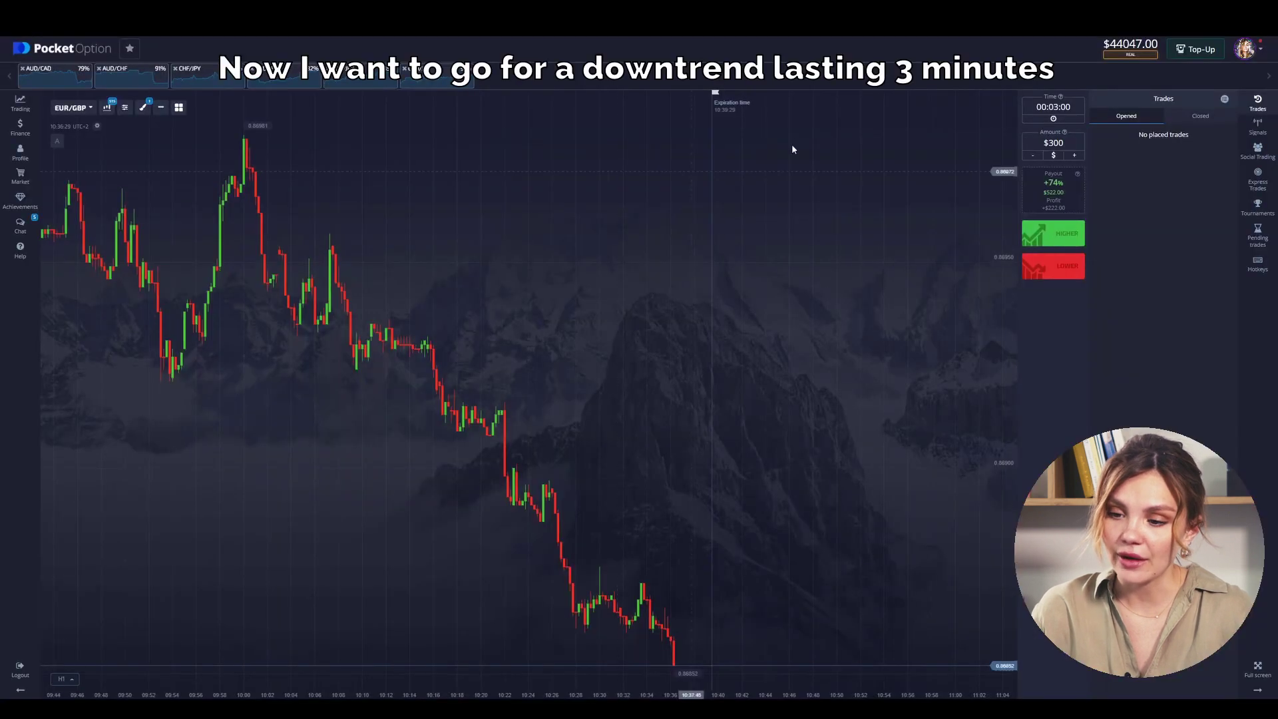
pyautogui.click(1055, 270)
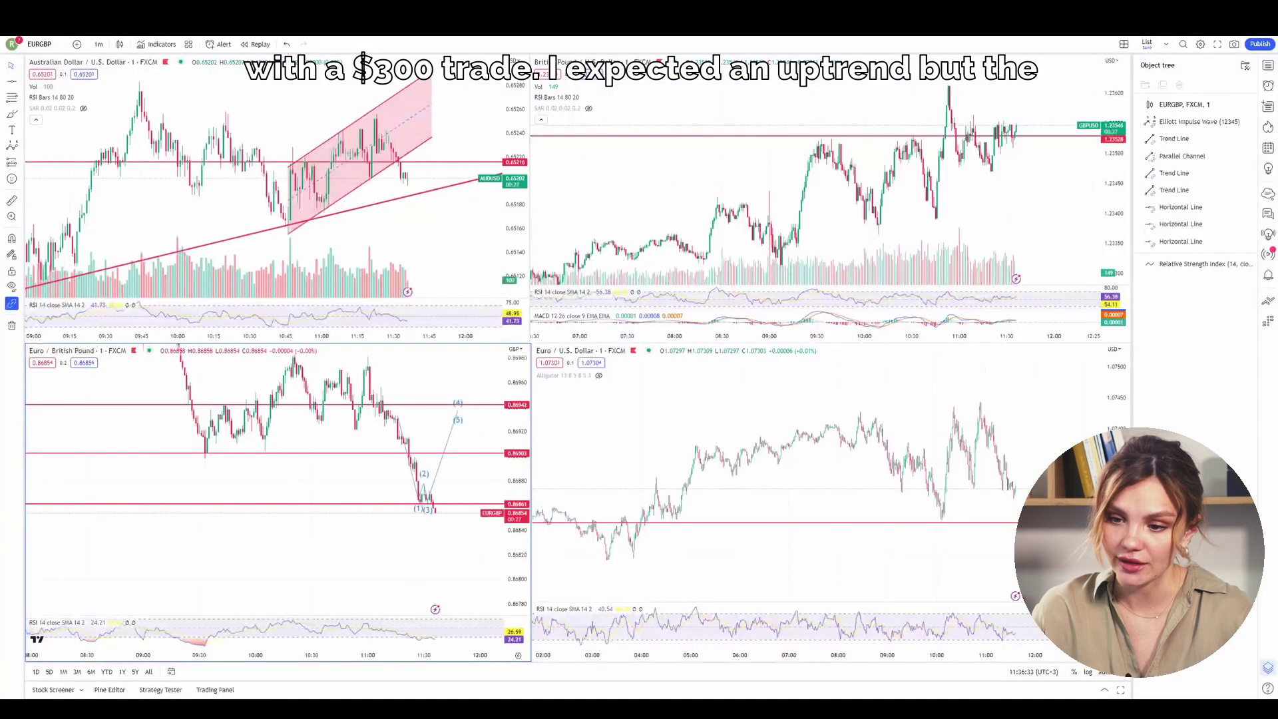
pyautogui.click(439, 486)
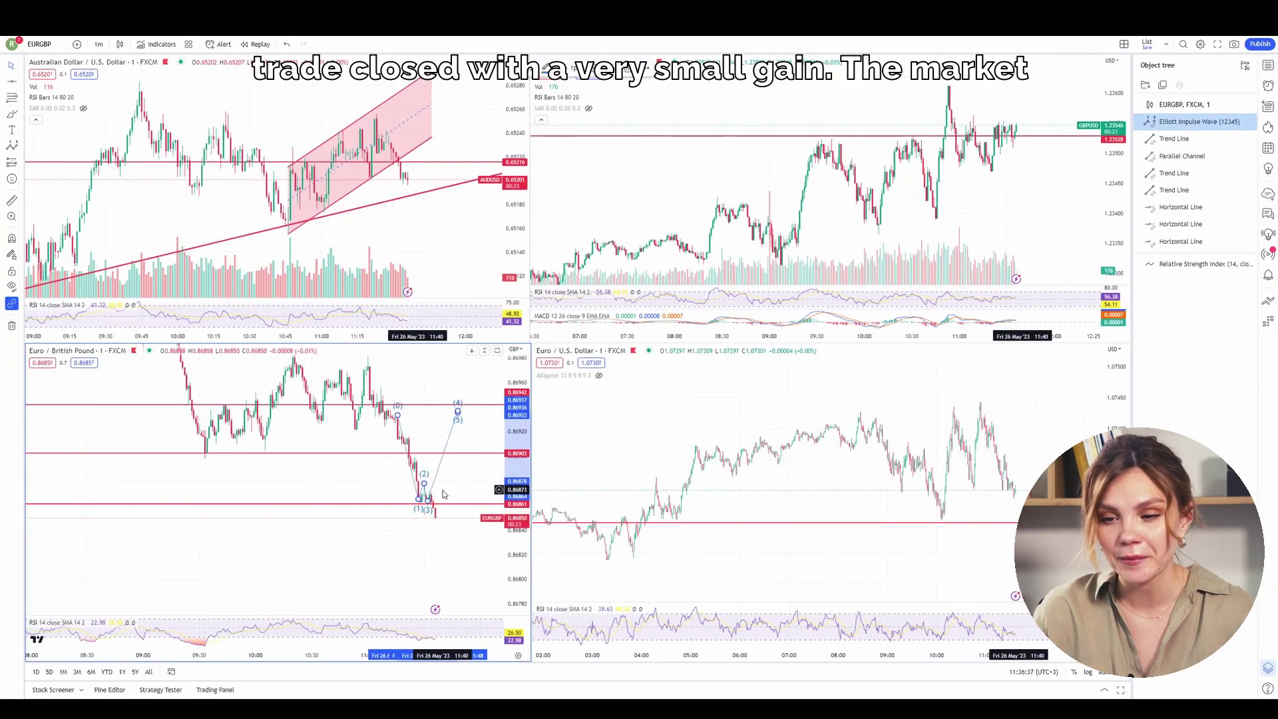
pyautogui.press('Delete')
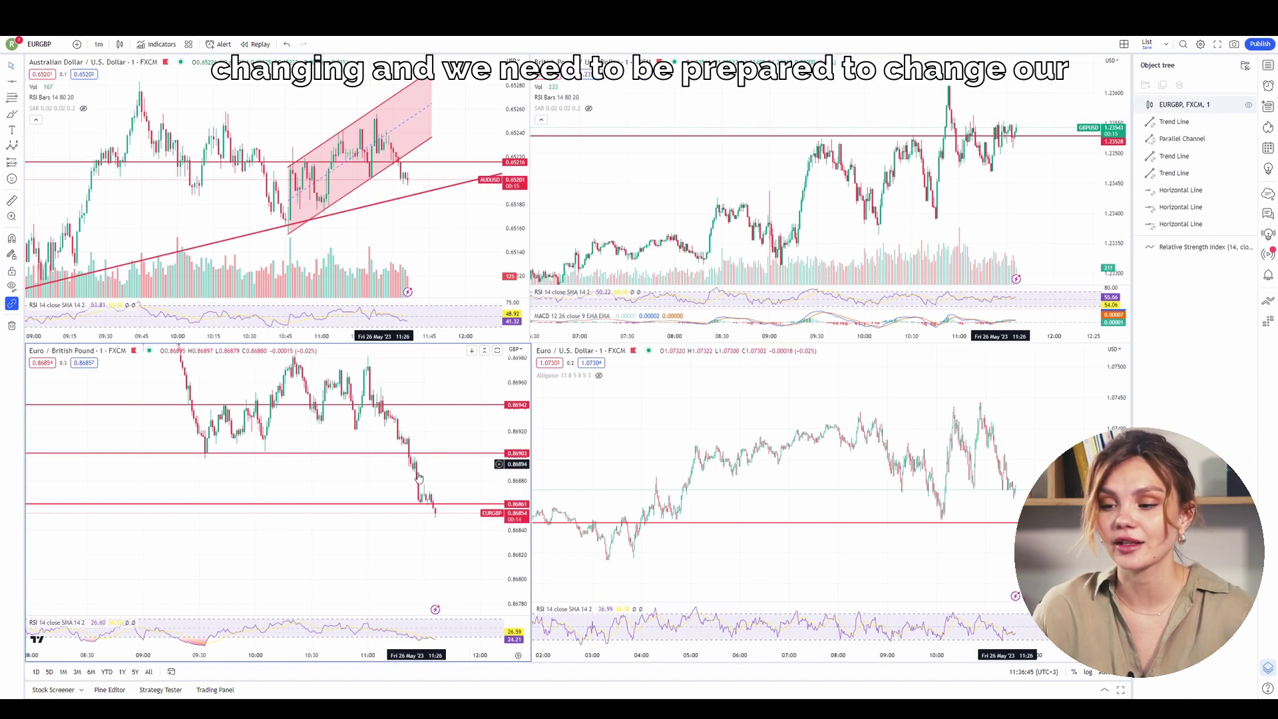
# Box the EURGBP accumulation zone with a Flat Top/Bottom drawing
pyautogui.click(17, 83)
pyautogui.click(94, 301)
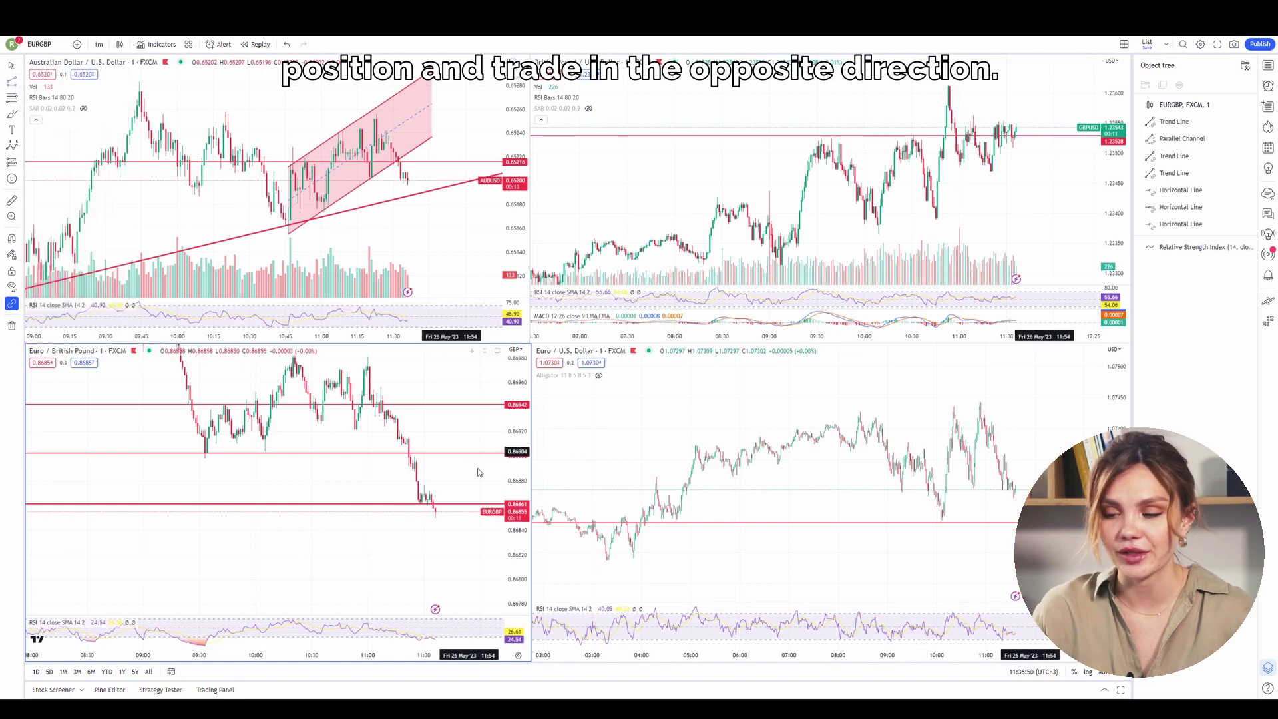
pyautogui.click(416, 486)
pyautogui.click(441, 484)
pyautogui.click(440, 502)
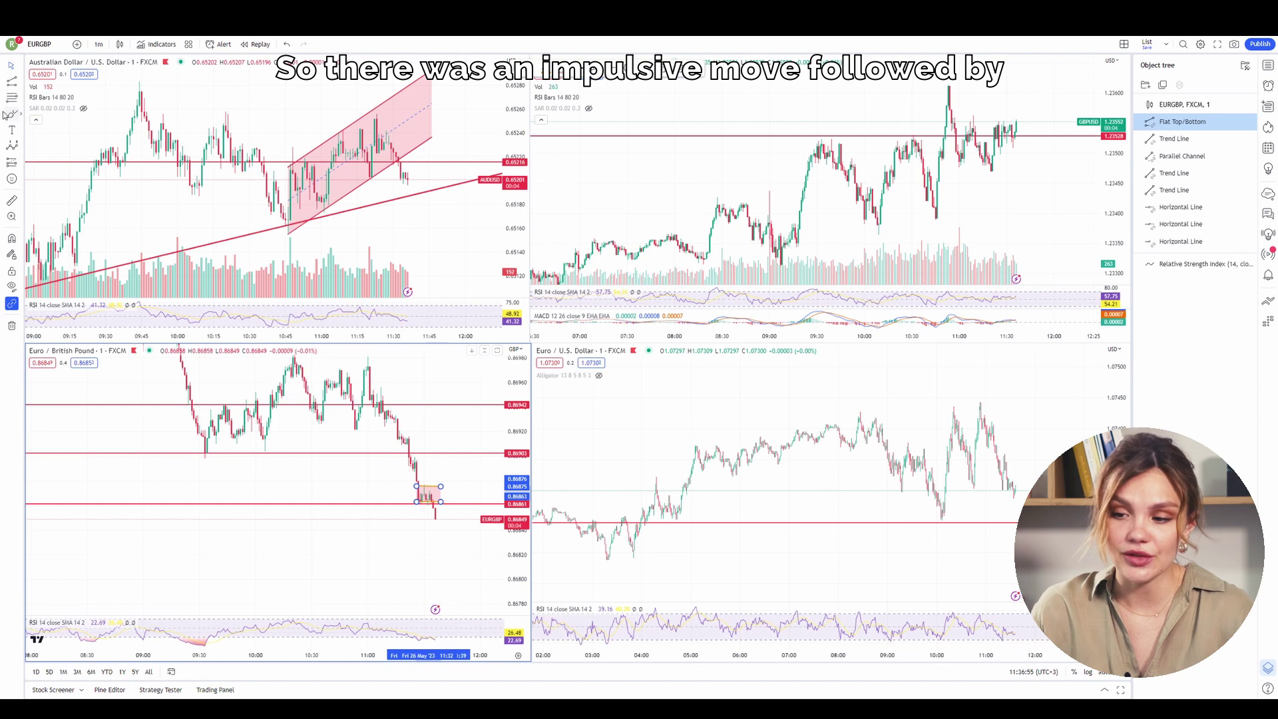
# Draw a trend line from the drop's high to the box and copy it lower to project decline
pyautogui.click(393, 416)
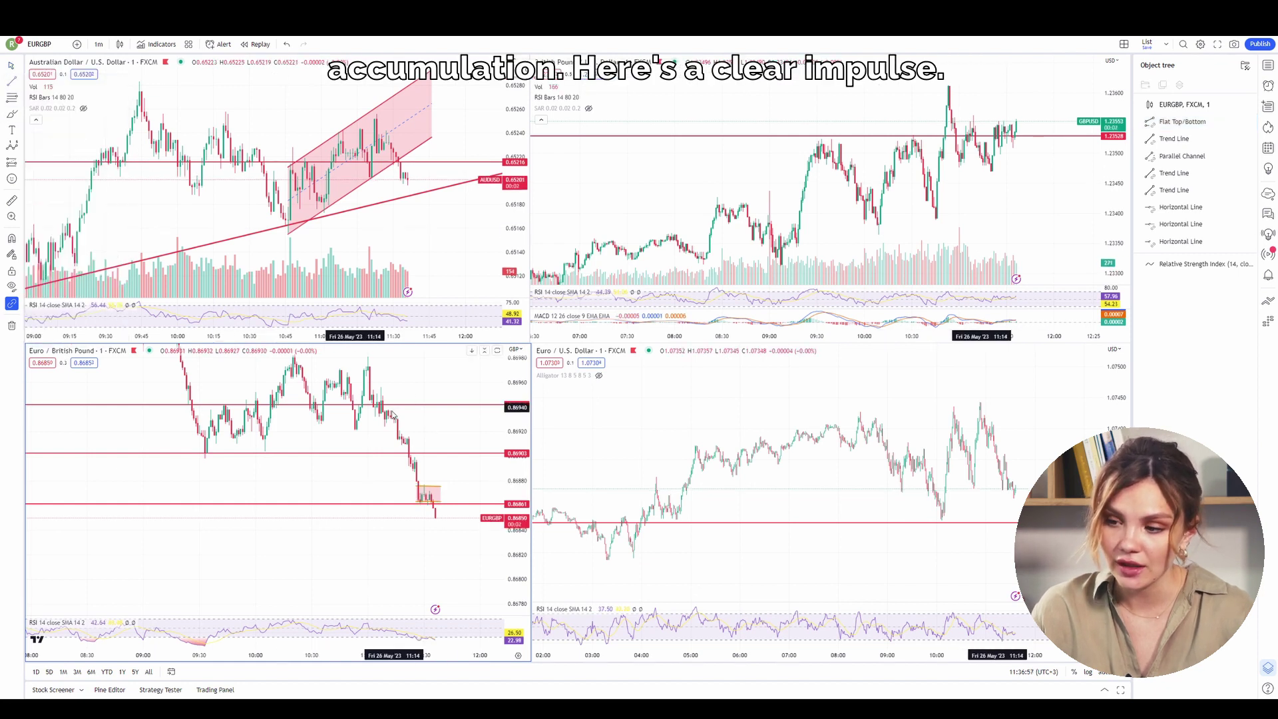
pyautogui.click(416, 499)
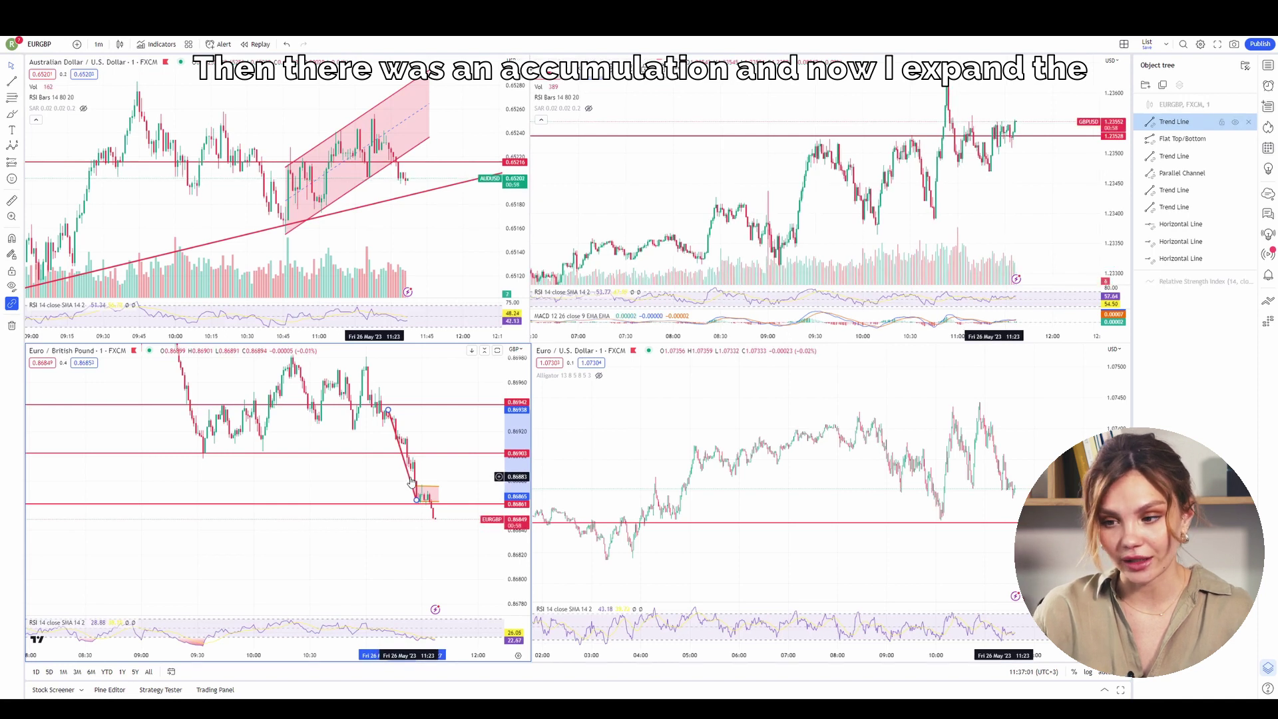
pyautogui.keyDown('ctrl'); pyautogui.moveTo(418, 485); pyautogui.dragTo(454, 535); pyautogui.keyUp('ctrl')
pyautogui.click(434, 608)
pyautogui.scroll(5, 412, 599)
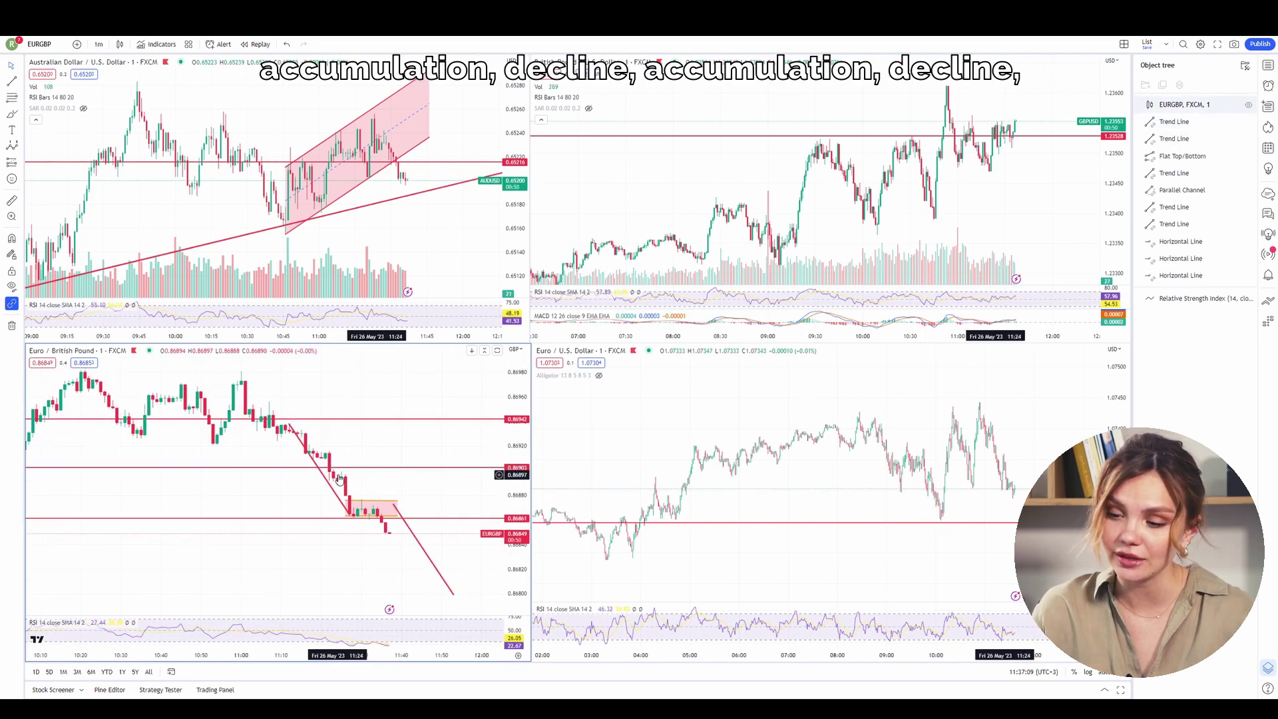
pyautogui.click(384, 519)
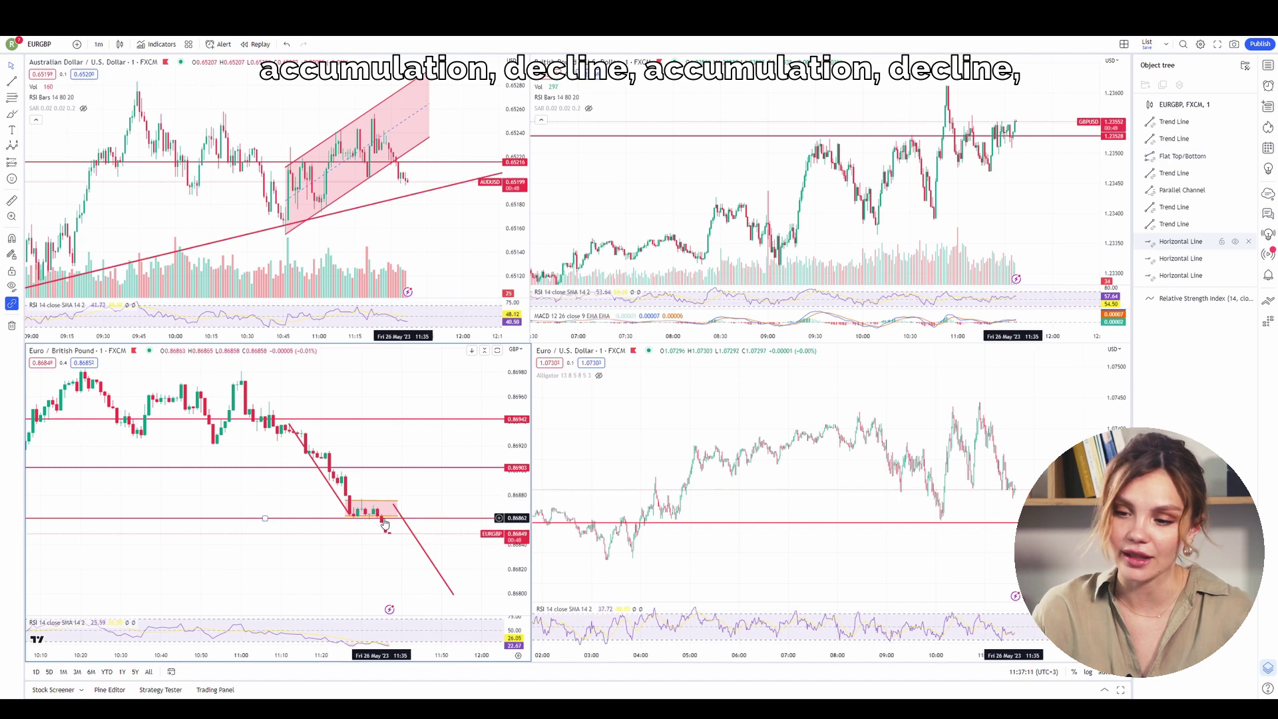
pyautogui.click(402, 559)
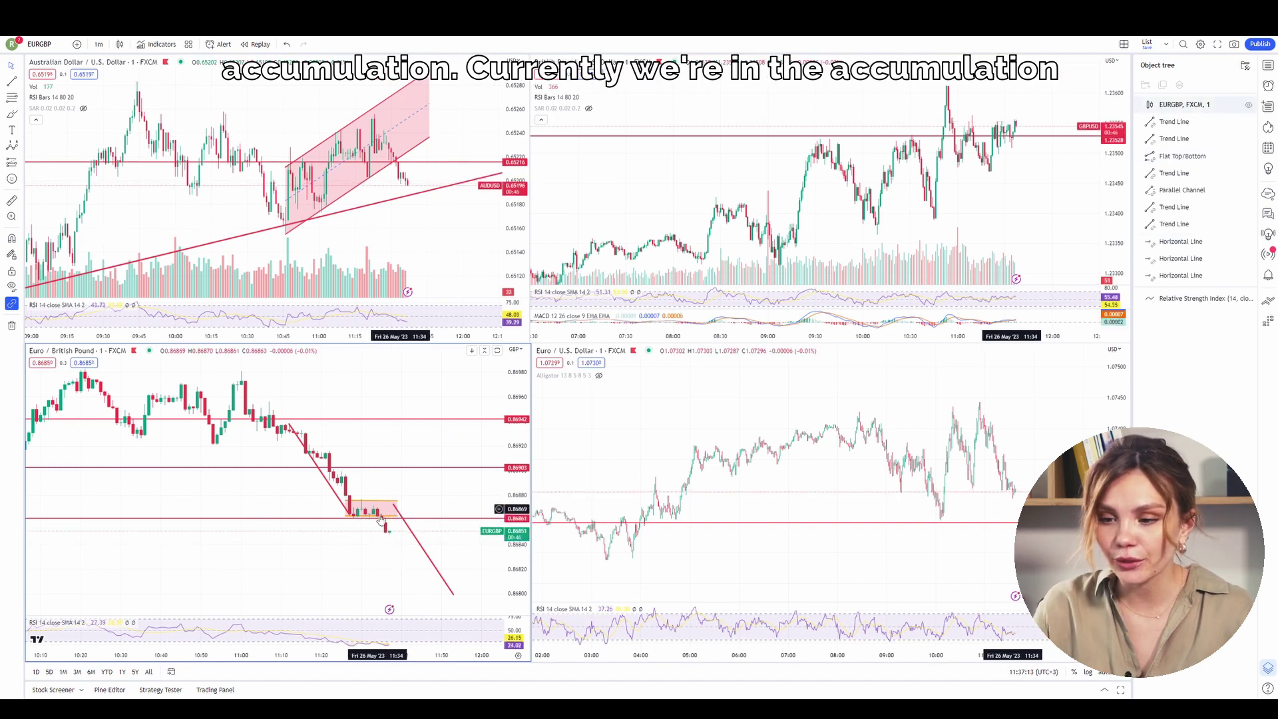
pyautogui.click(395, 555)
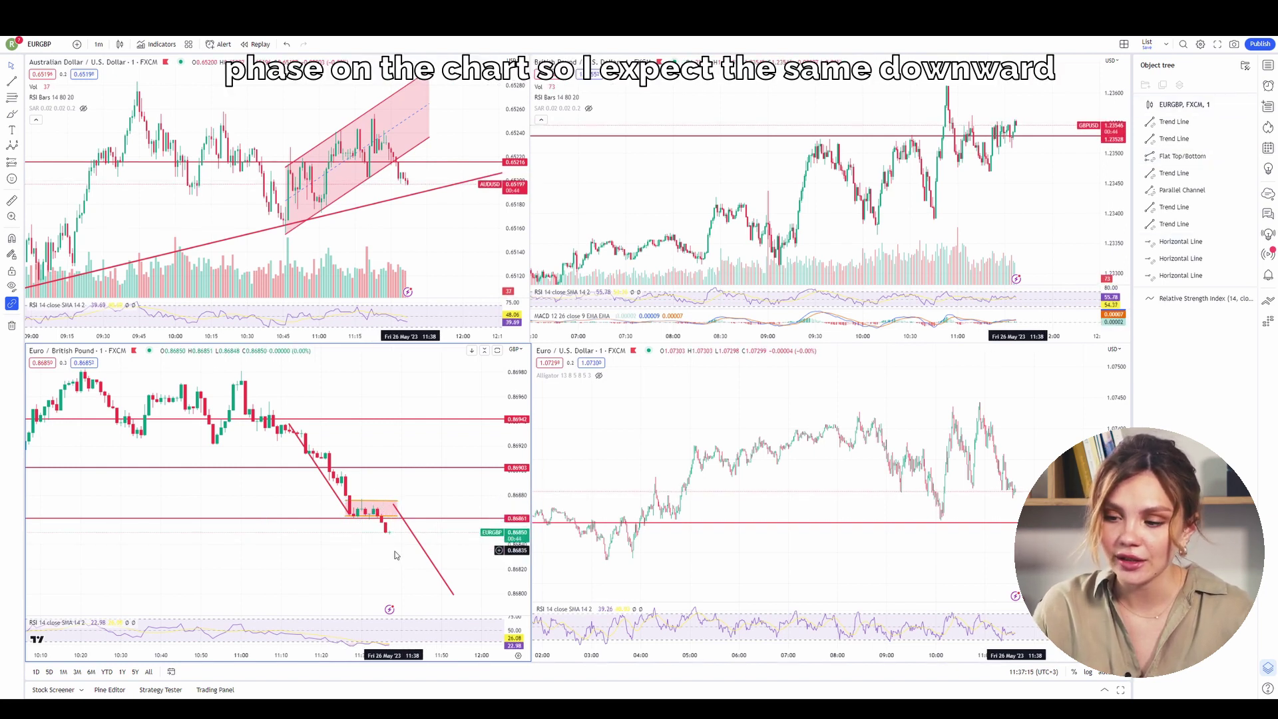
pyautogui.scroll(-3, 395, 527)
pyautogui.click(396, 519)
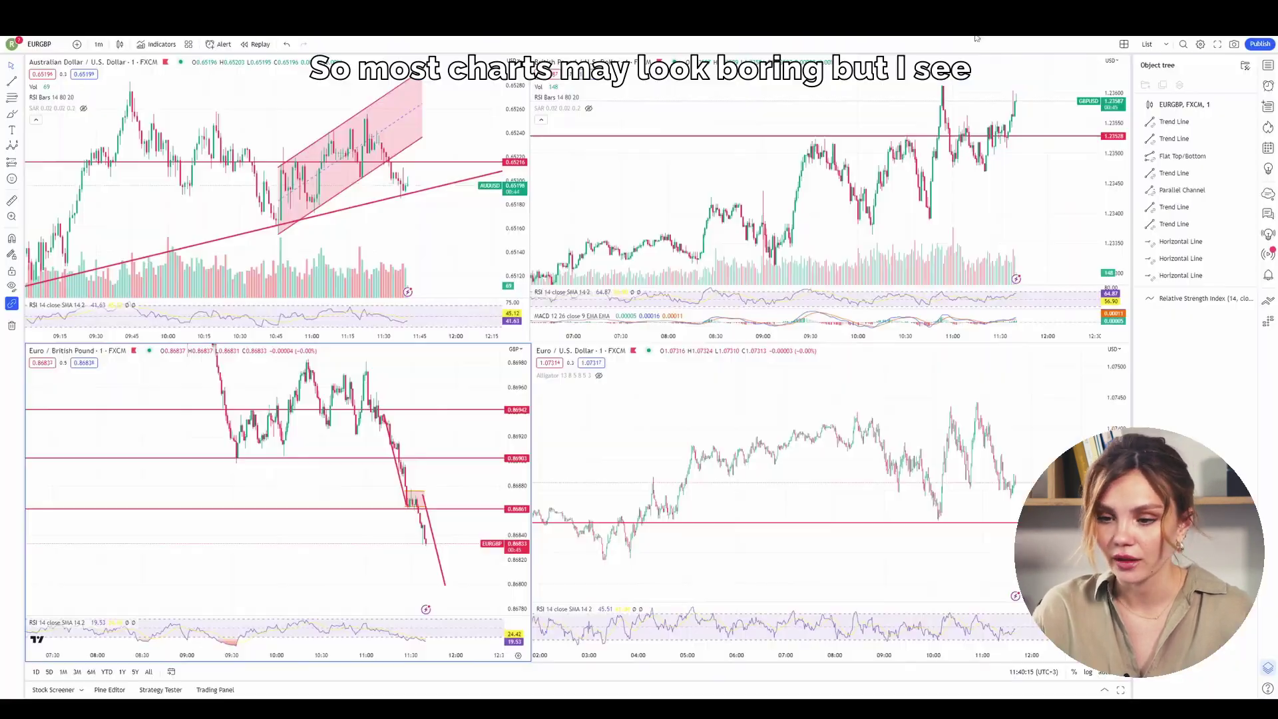
# Switch Pocket Option to AUD/USD via the 'audusd' search and buy a $300 Higher trade
pyautogui.moveTo(968, 217); pyautogui.dragTo(878, 228)
pyautogui.click(430, 229)
pyautogui.scroll(-5, 430, 229)
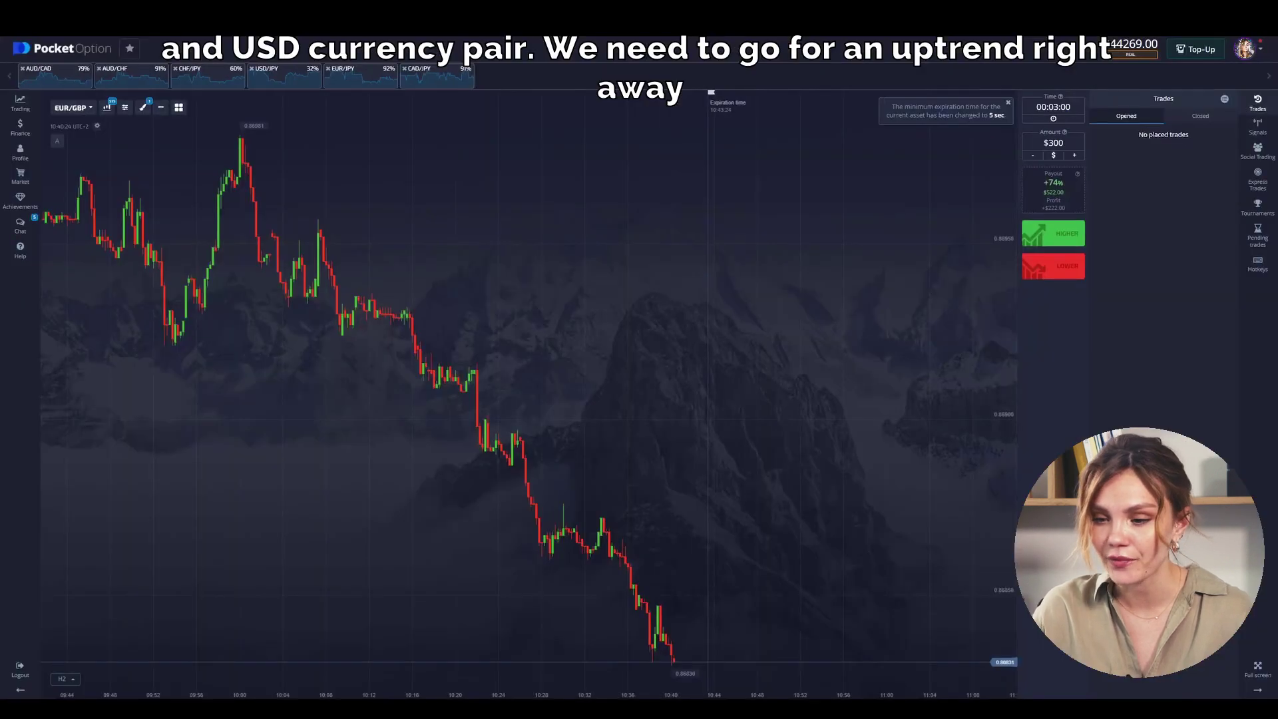
pyautogui.click(72, 107)
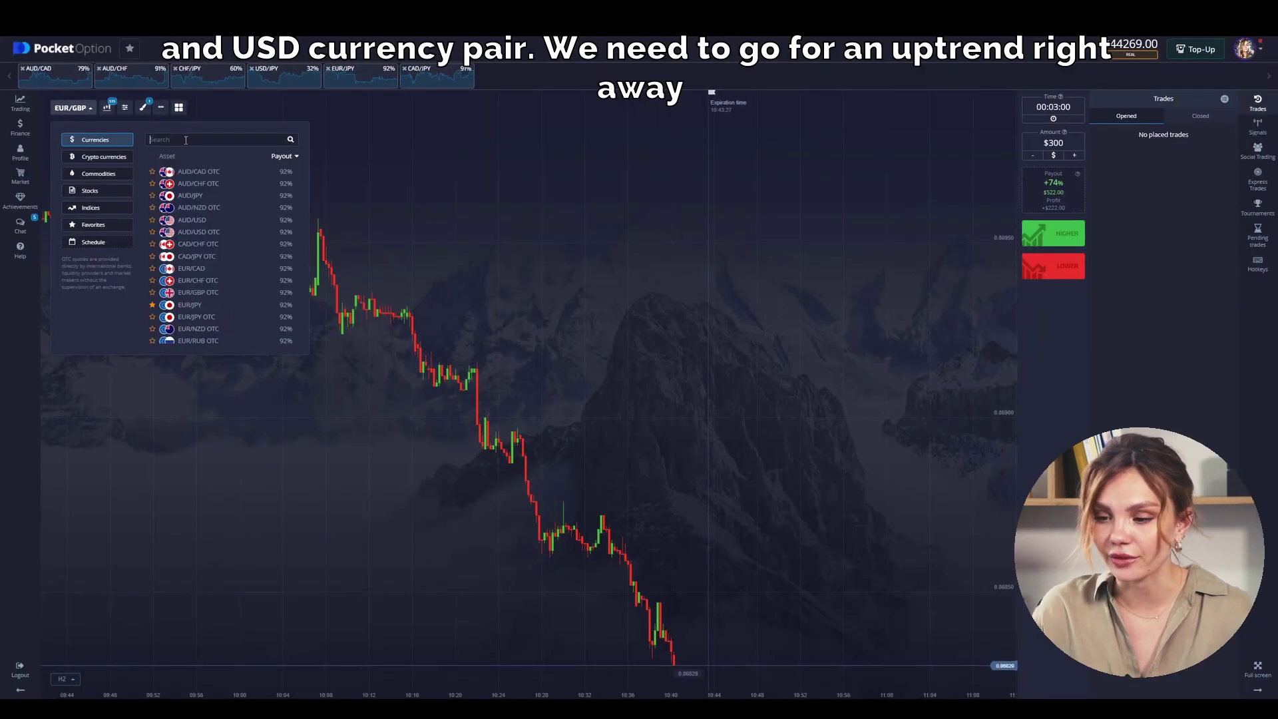
pyautogui.write('audu')
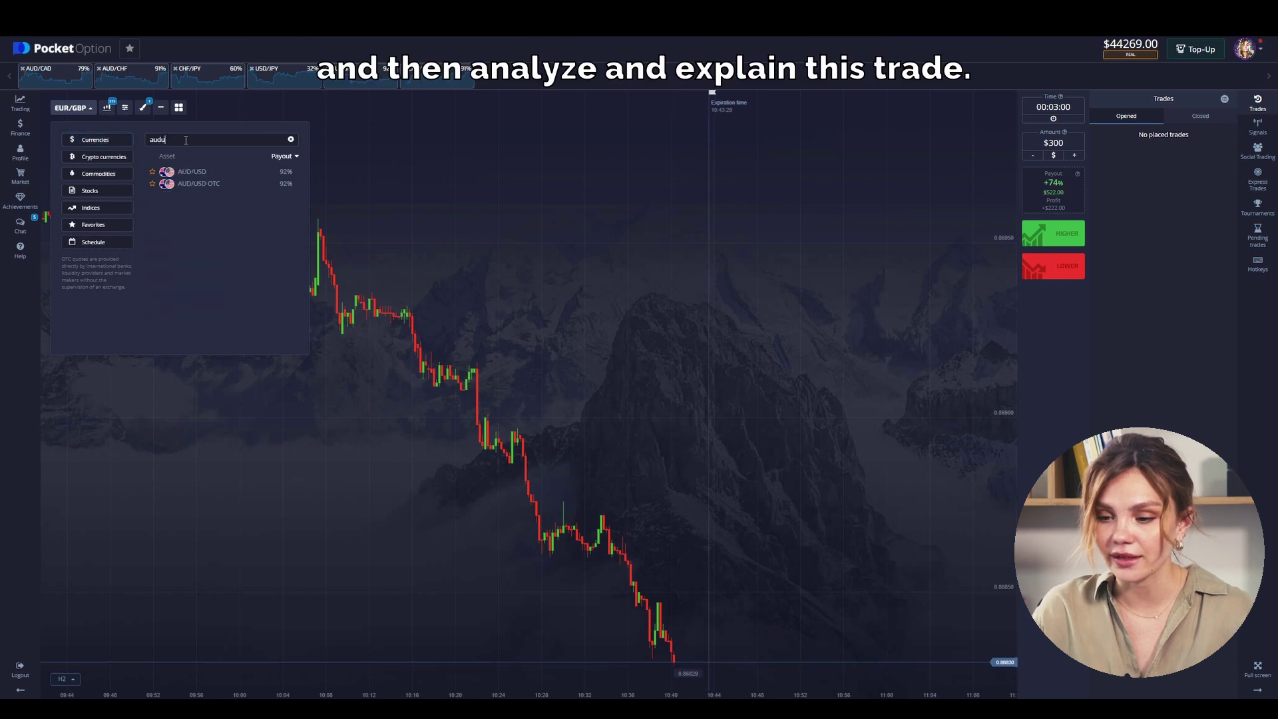
pyautogui.write('sd')
pyautogui.click(190, 171)
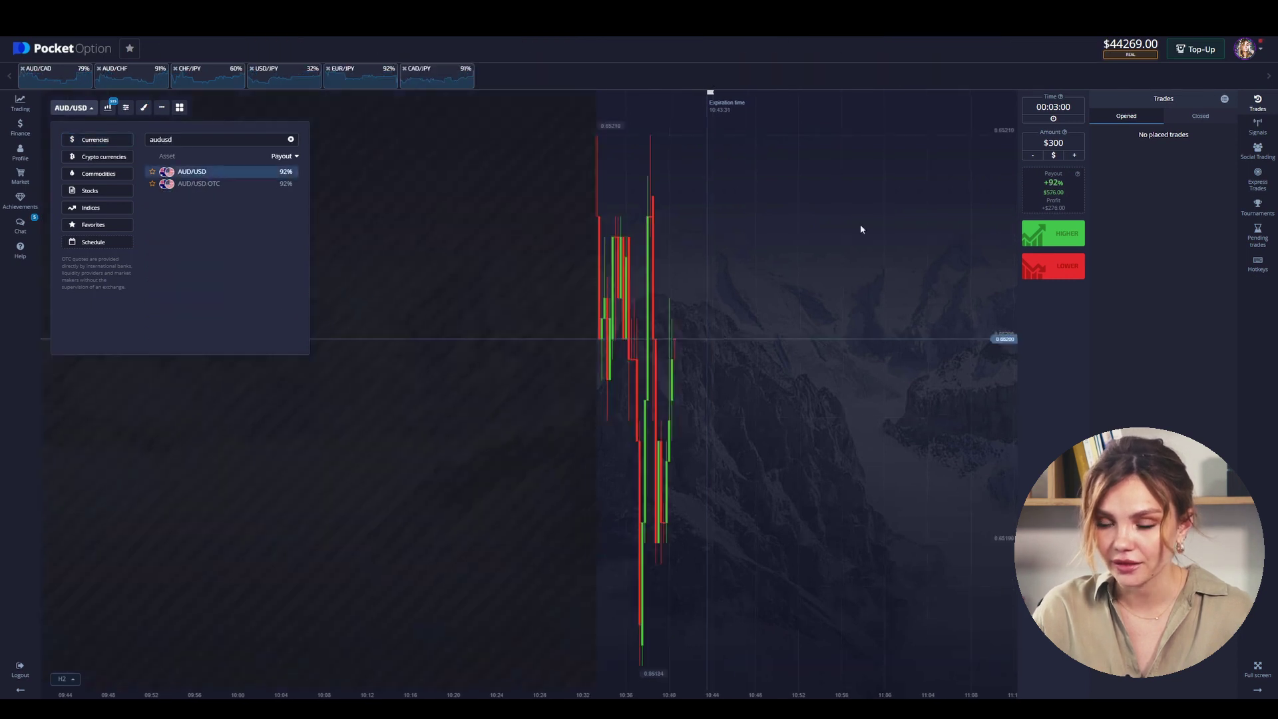
pyautogui.click(1041, 242)
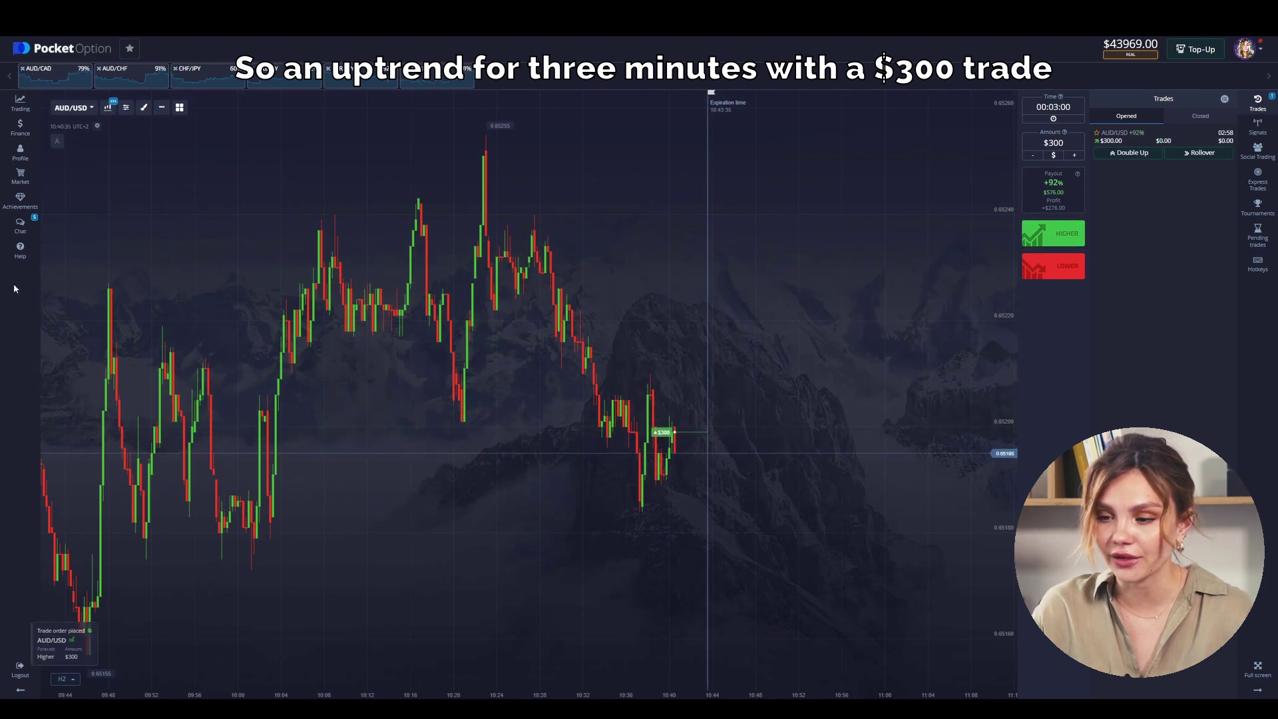
# Add a horizontal line lowered to about 0.65185 and set the trade amount to 600
pyautogui.click(144, 113)
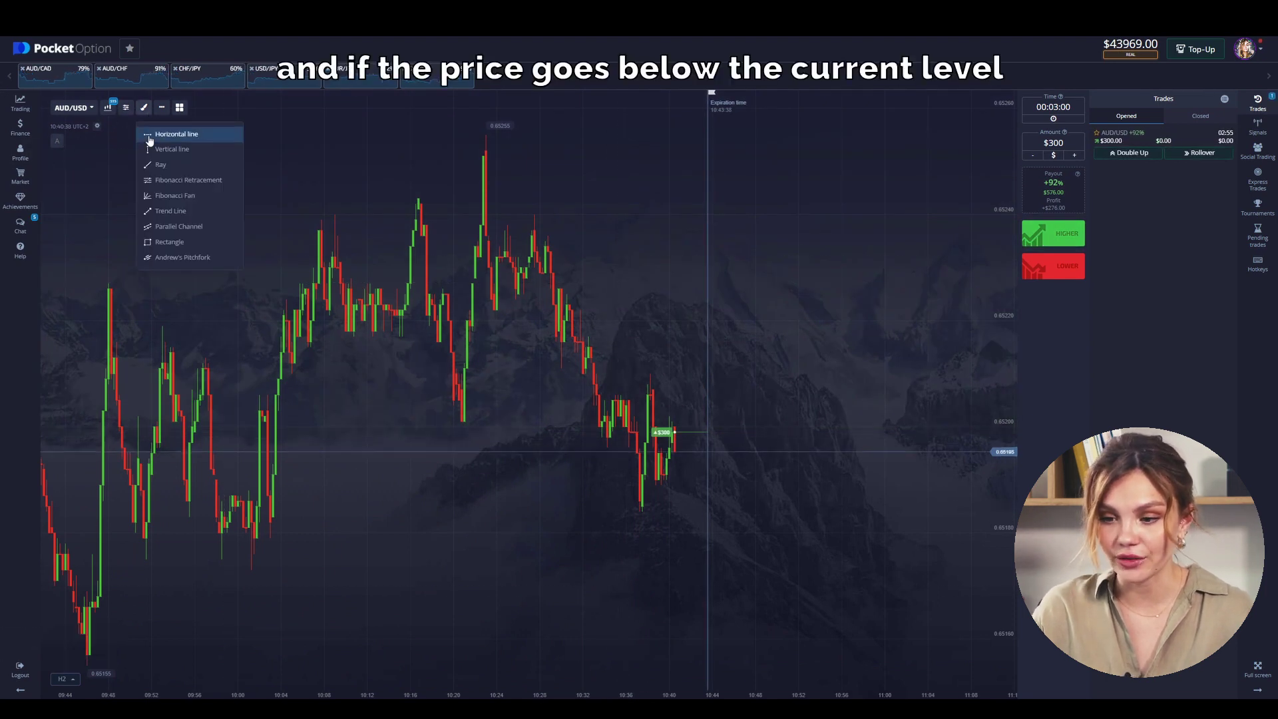
pyautogui.click(171, 134)
pyautogui.moveTo(537, 402); pyautogui.dragTo(699, 508)
pyautogui.click(664, 584)
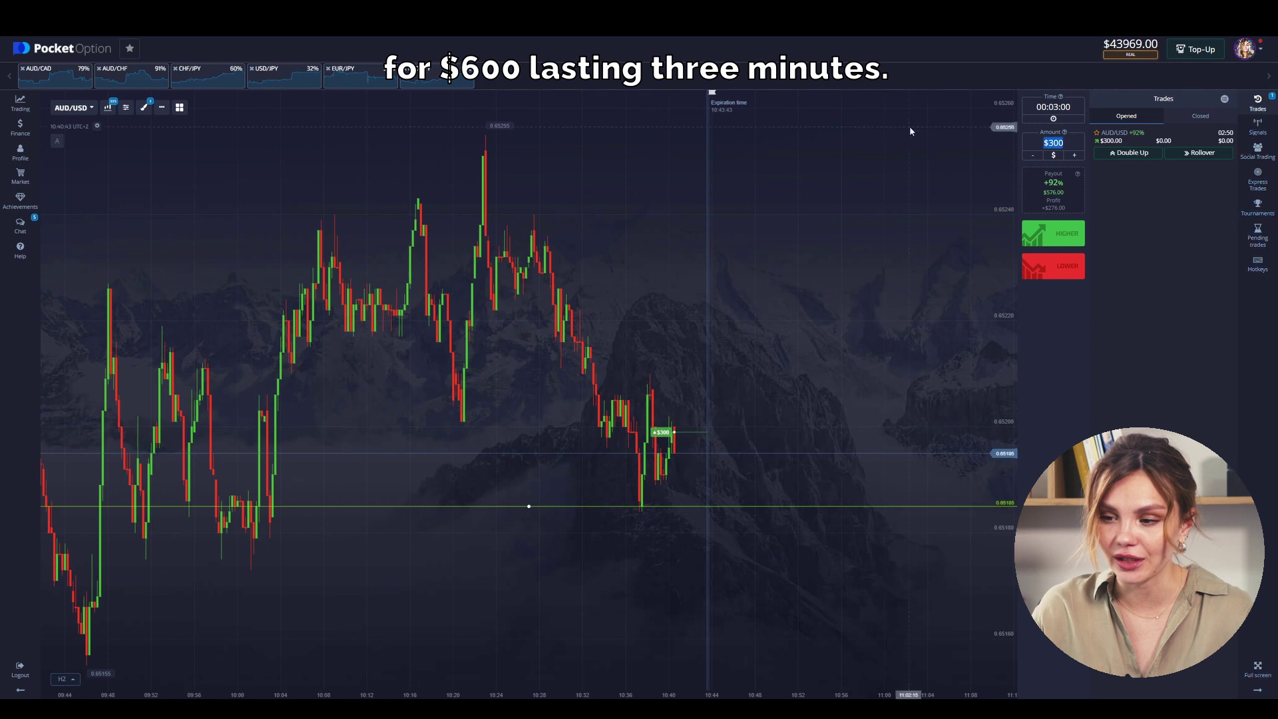
pyautogui.write('600')
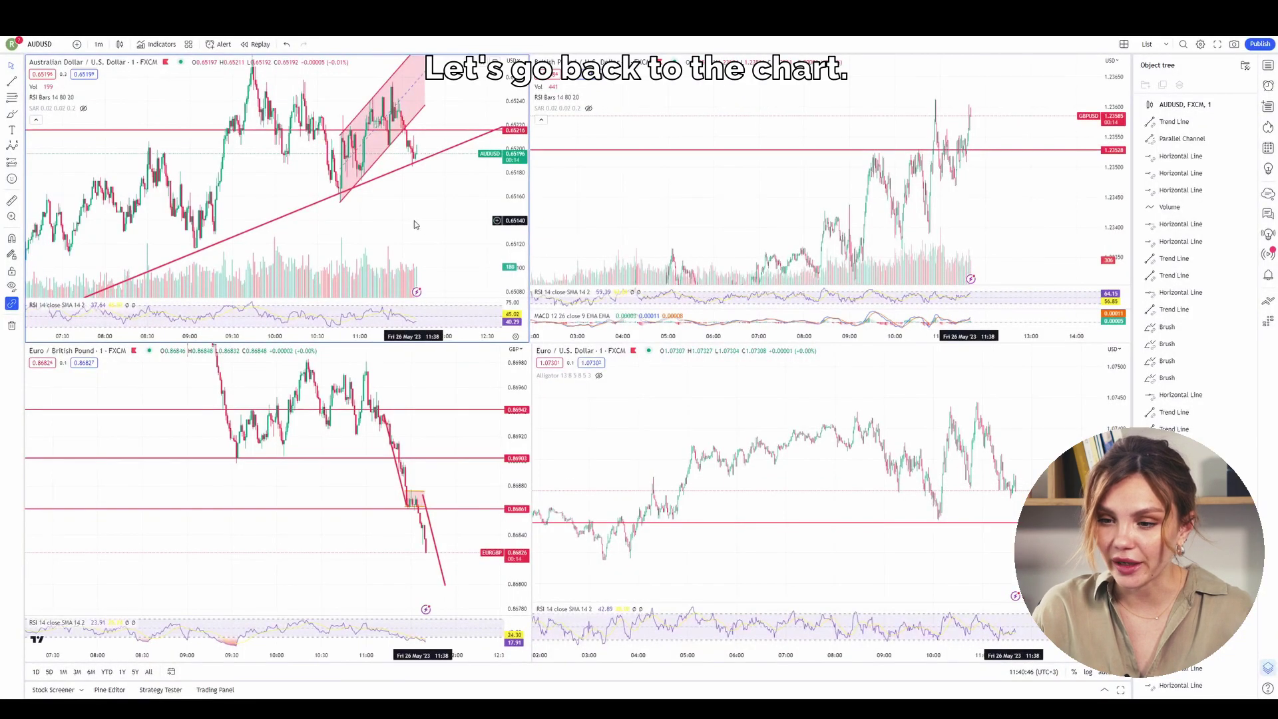
# Zoom out the AUD/USD chart and delete its rising trend line
pyautogui.scroll(-4, 432, 212)
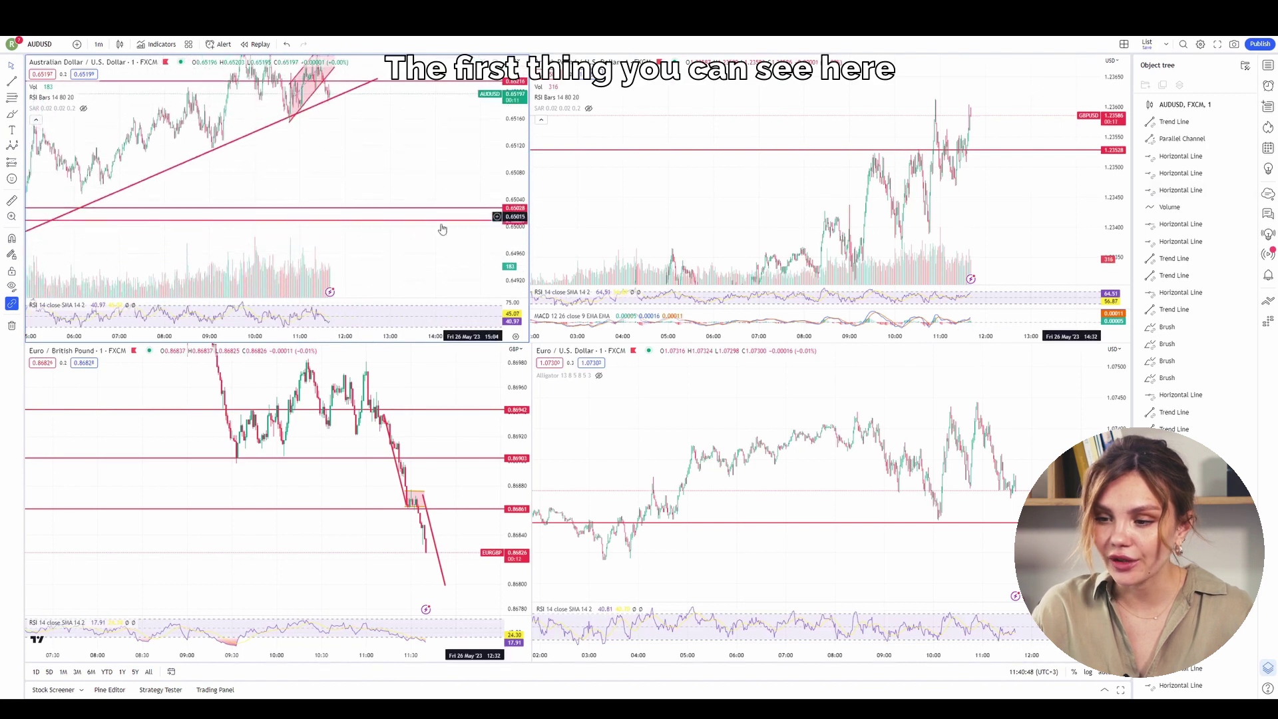
pyautogui.scroll(-4, 408, 252)
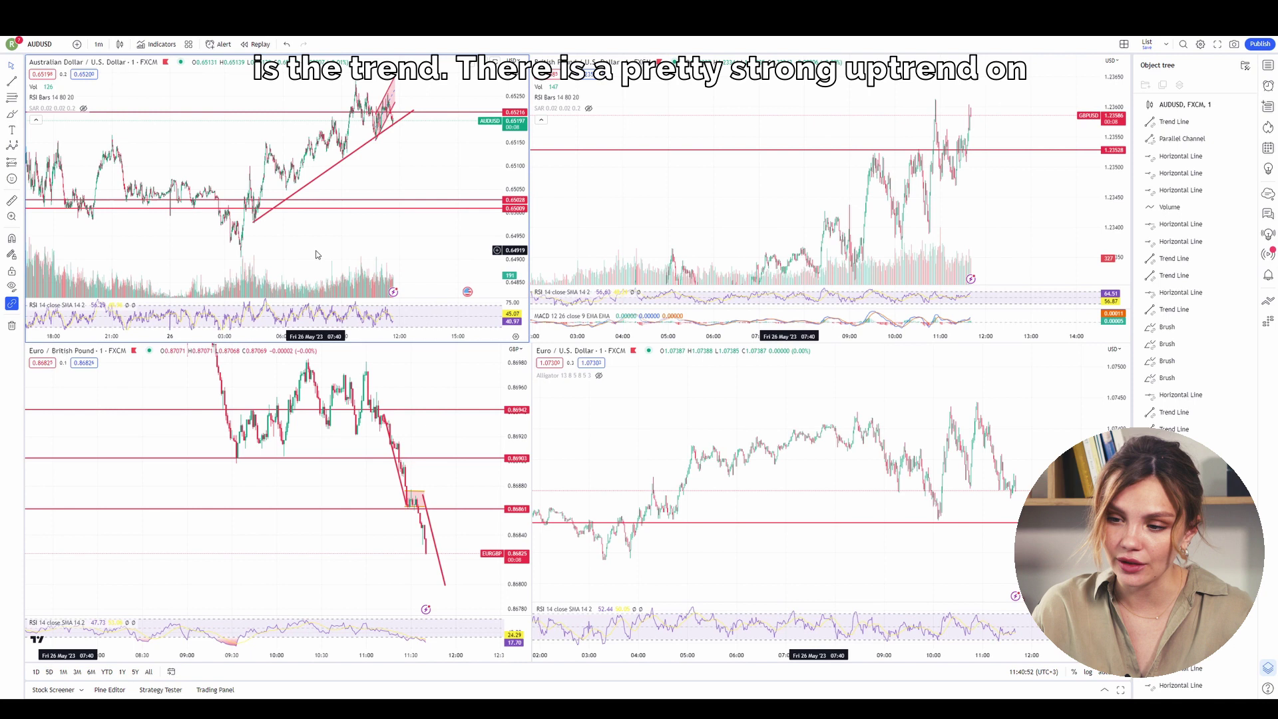
pyautogui.click(342, 161)
pyautogui.moveTo(342, 161); pyautogui.dragTo(319, 176)
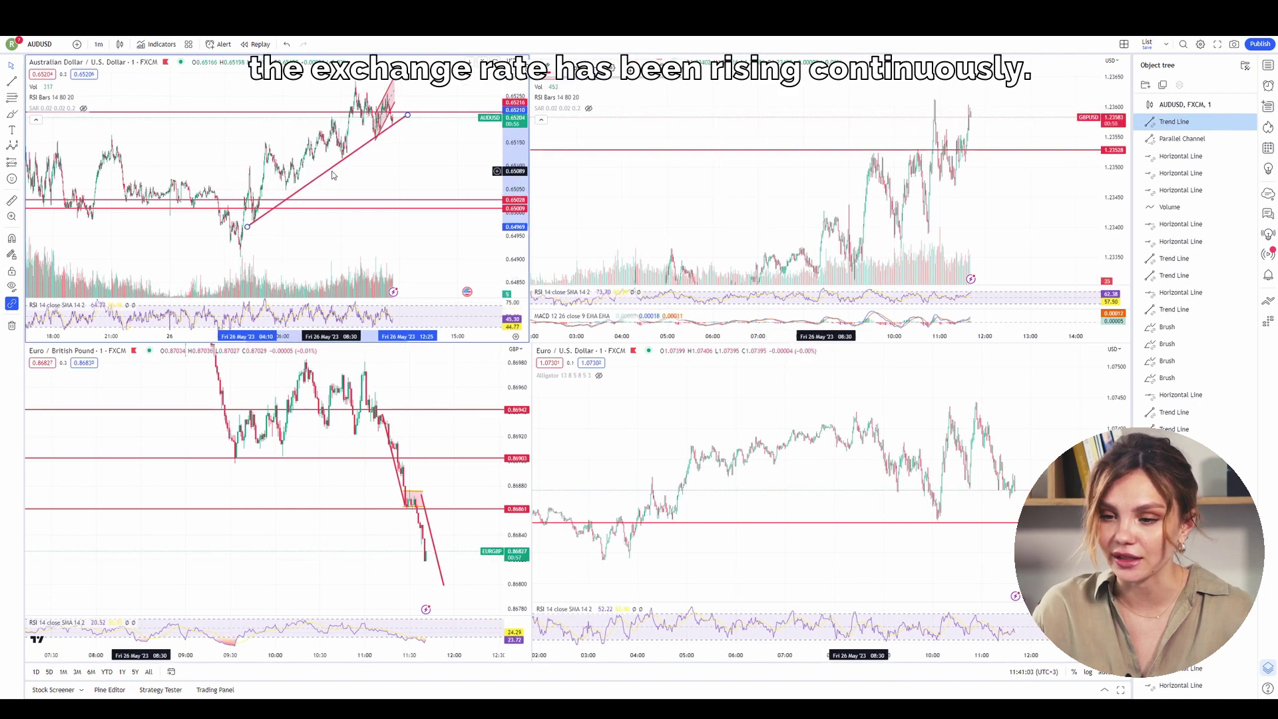
pyautogui.press('Delete')
pyautogui.click(19, 81)
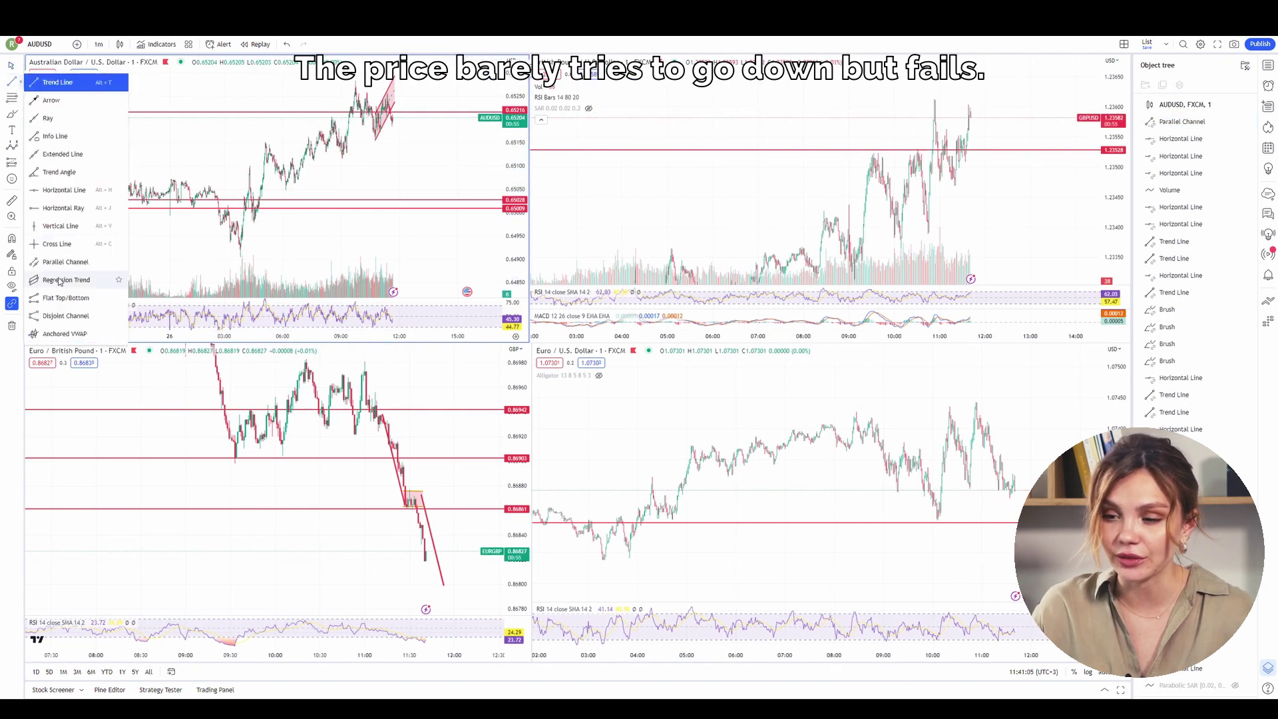
# Draw a parallel channel along the AUD/USD climb, adjusting its anchors to enclose the lows and highs
pyautogui.click(57, 82)
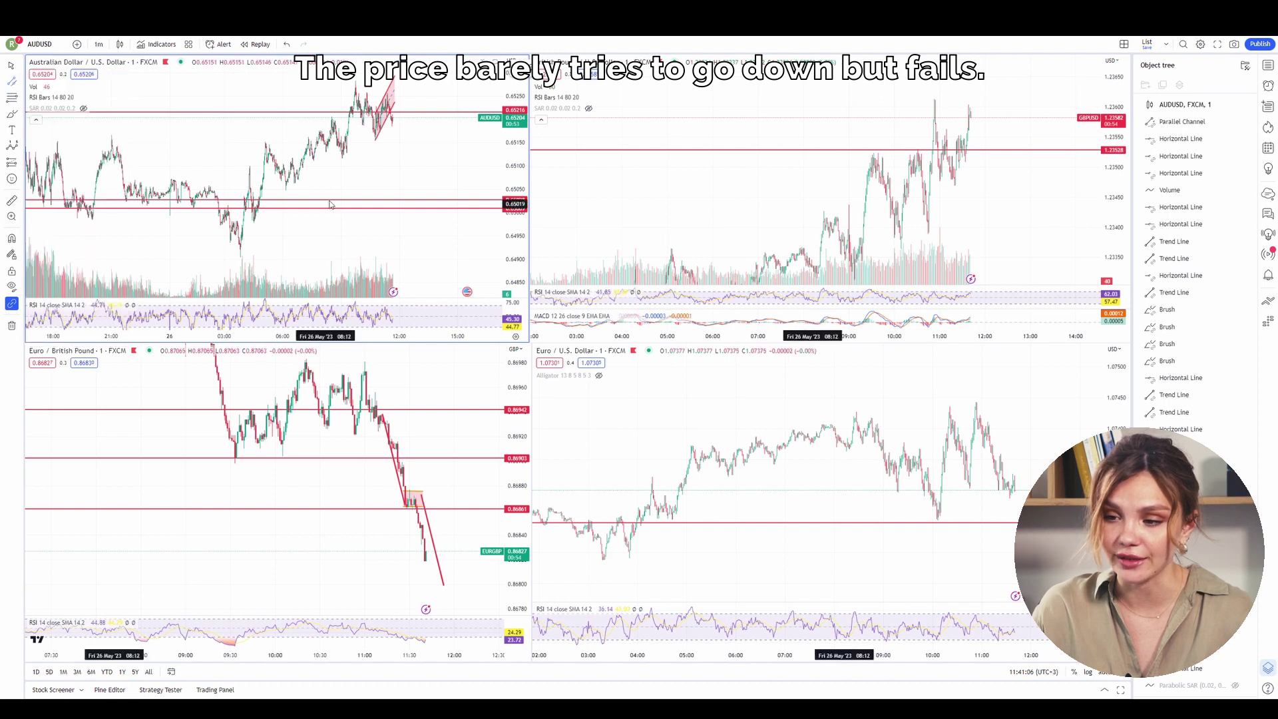
pyautogui.click(283, 190)
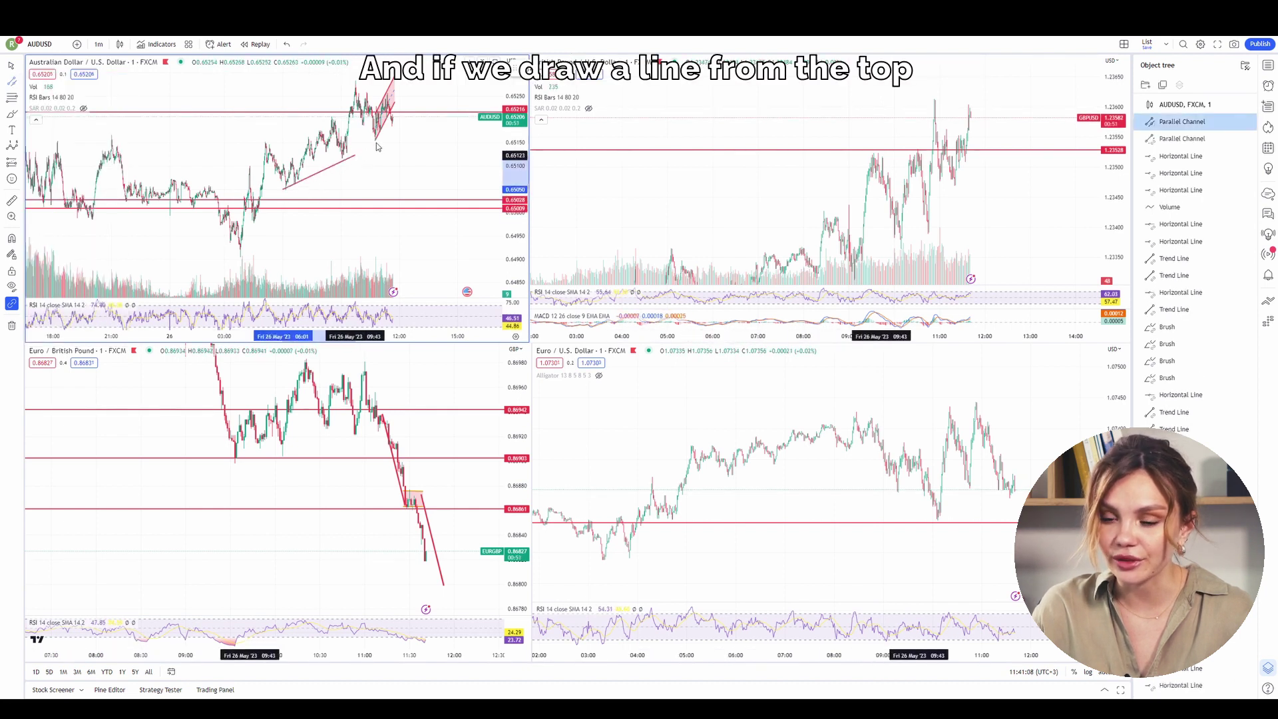
pyautogui.click(428, 111)
pyautogui.click(356, 88)
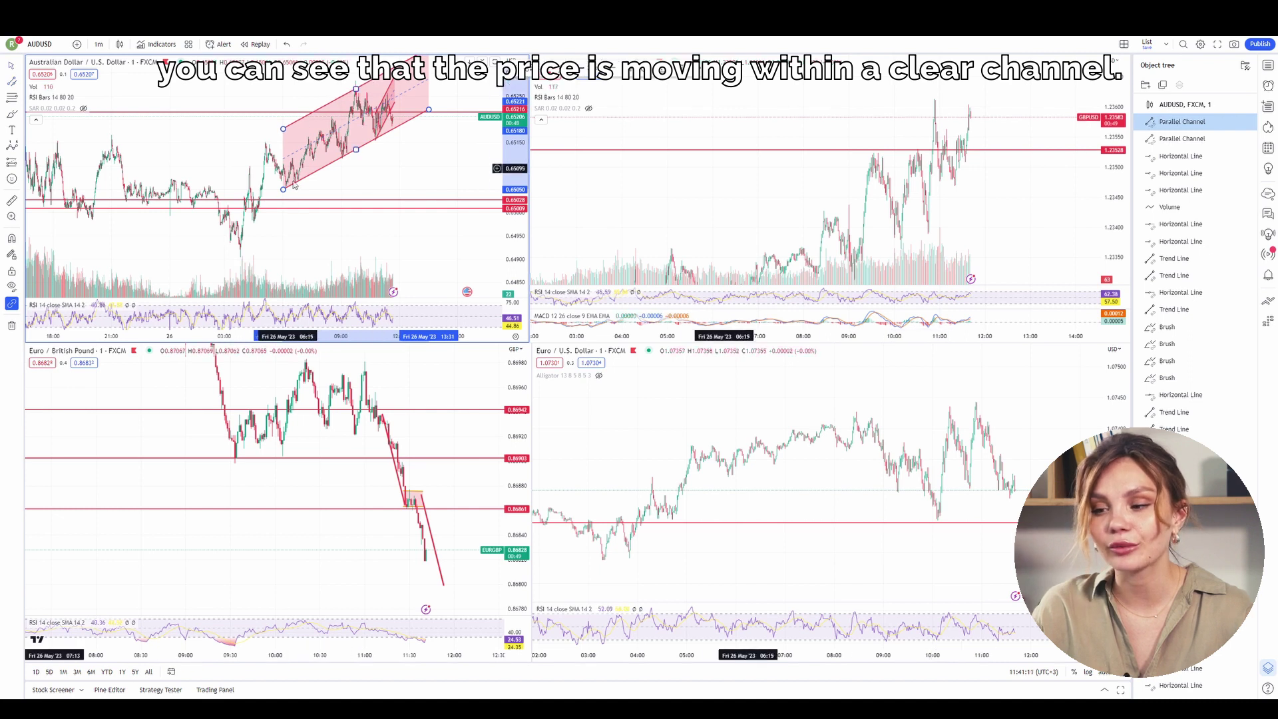
pyautogui.moveTo(284, 191); pyautogui.dragTo(257, 223)
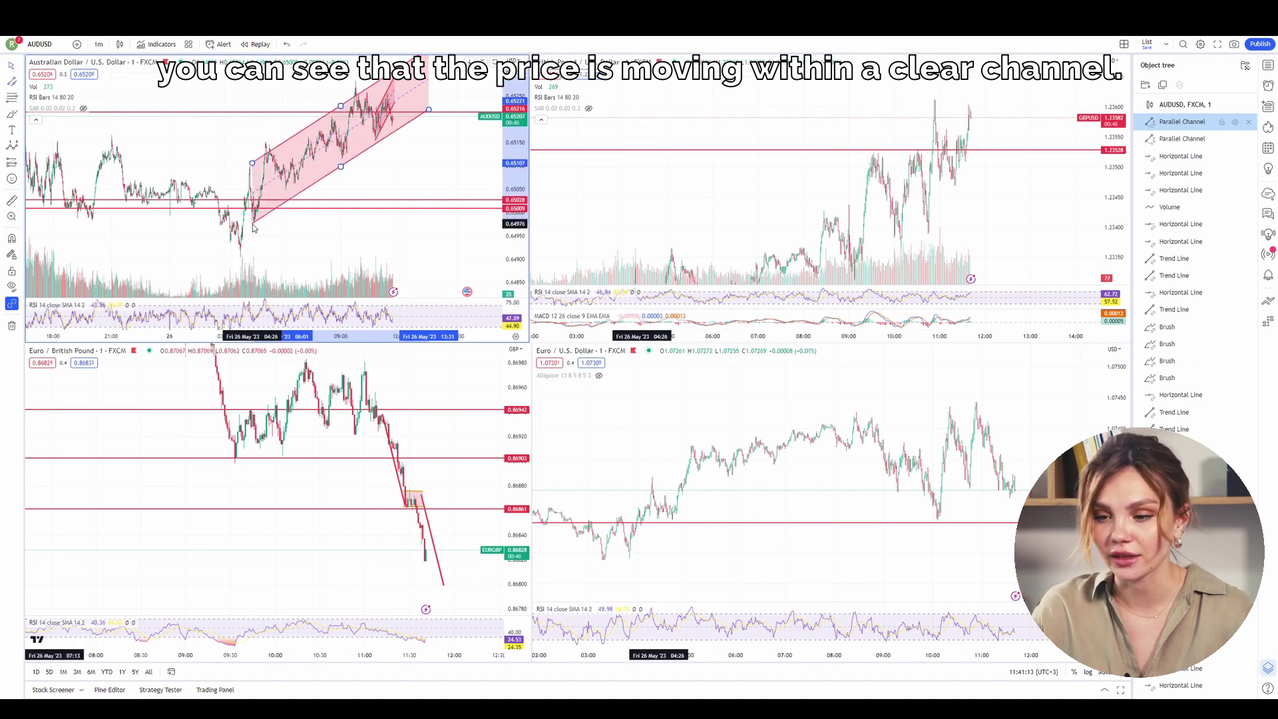
pyautogui.moveTo(429, 110); pyautogui.dragTo(423, 108)
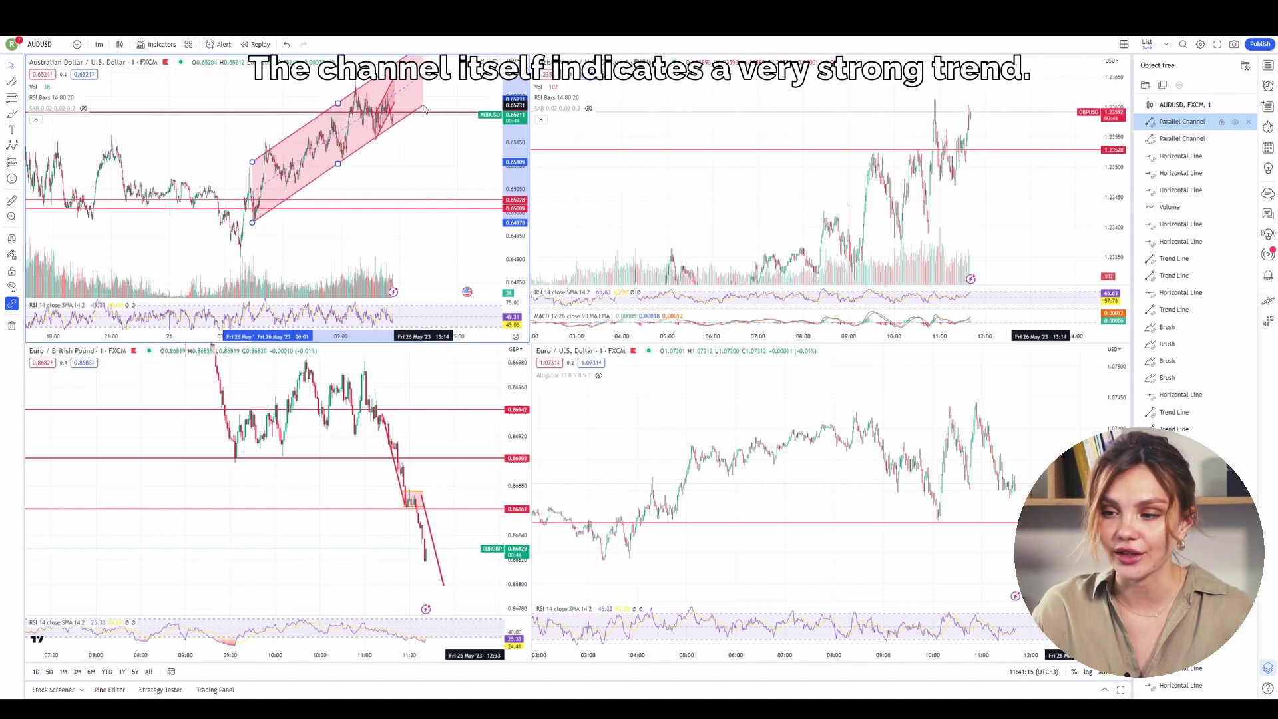
pyautogui.moveTo(338, 103); pyautogui.dragTo(337, 96)
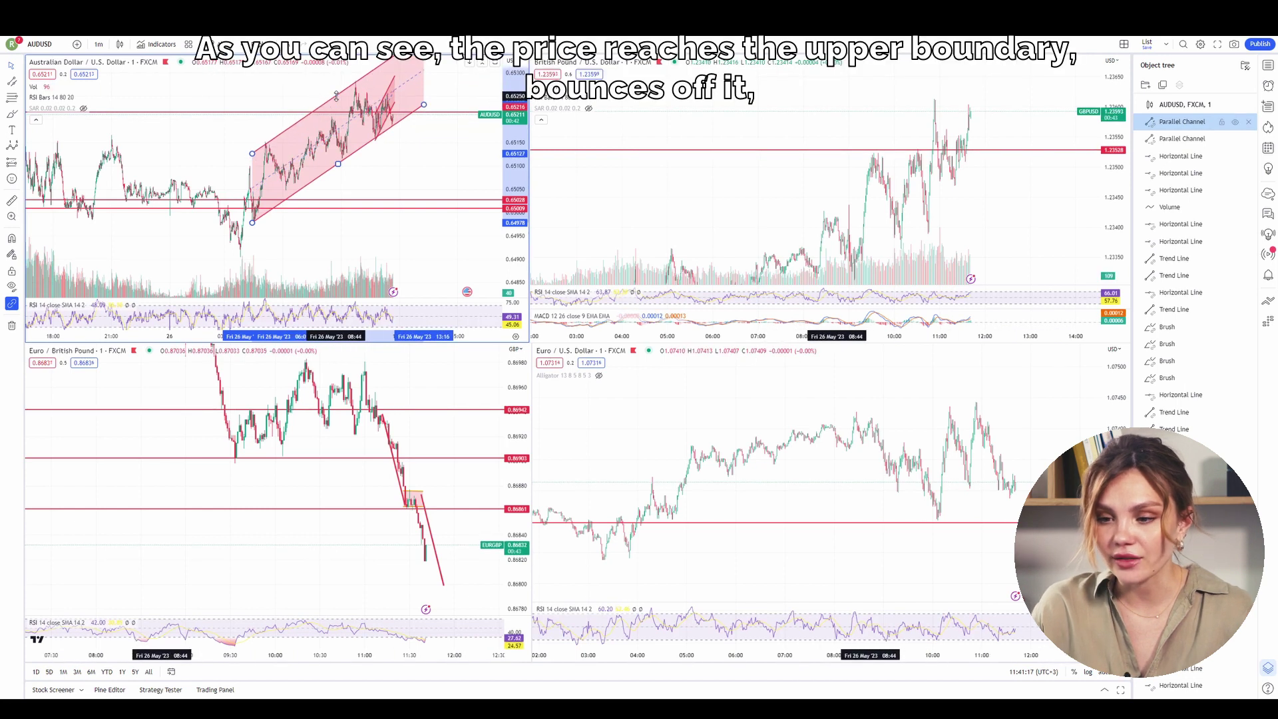
pyautogui.click(400, 167)
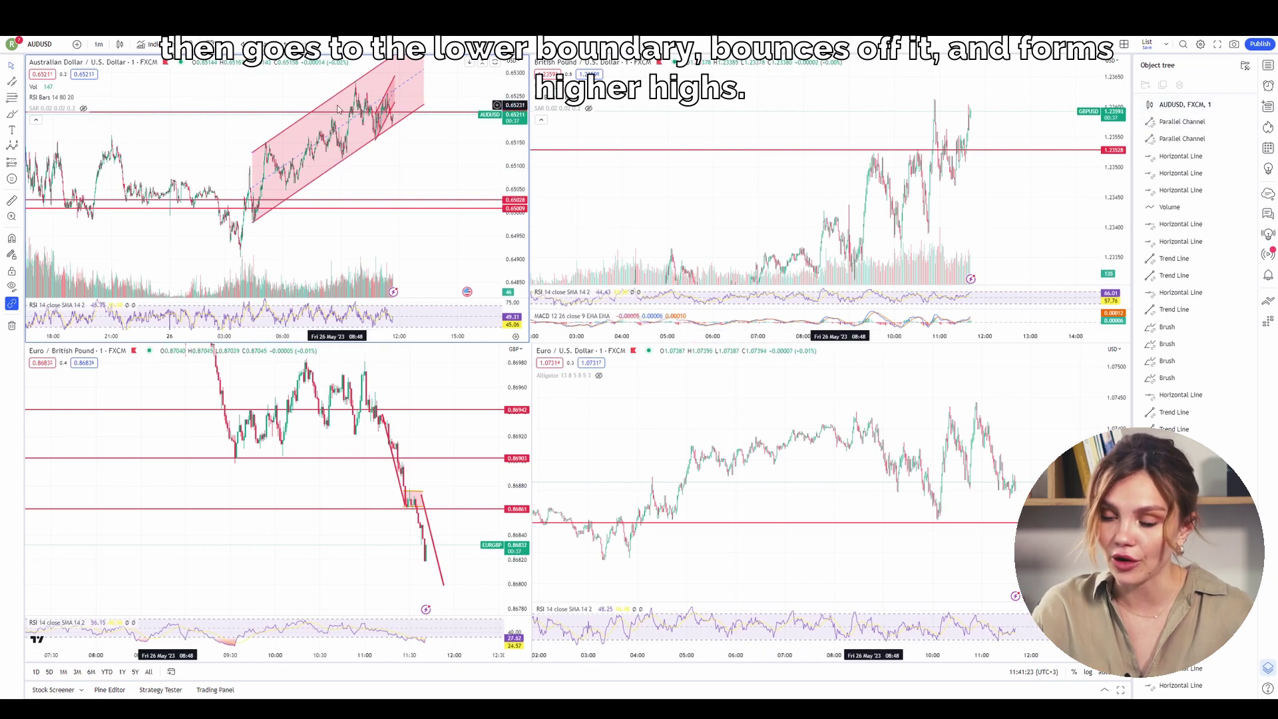
pyautogui.scroll(3, 401, 138)
pyautogui.moveTo(294, 157); pyautogui.dragTo(414, 176)
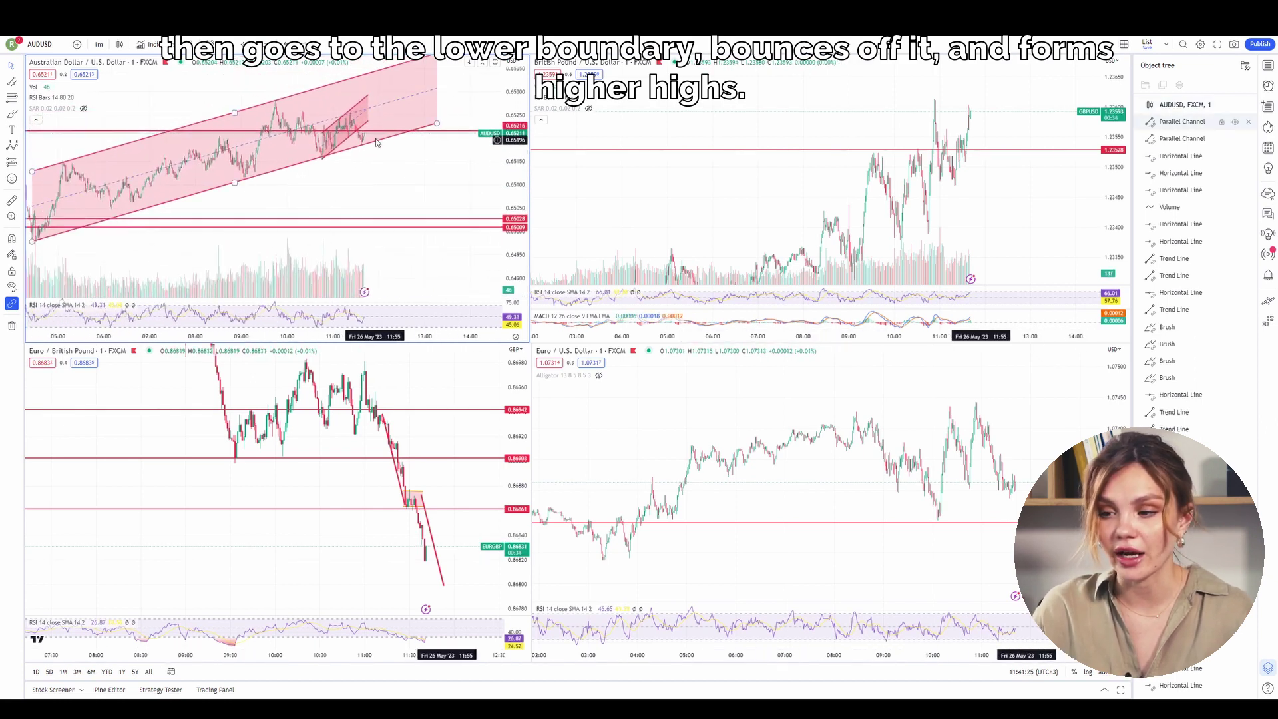
pyautogui.click(346, 135)
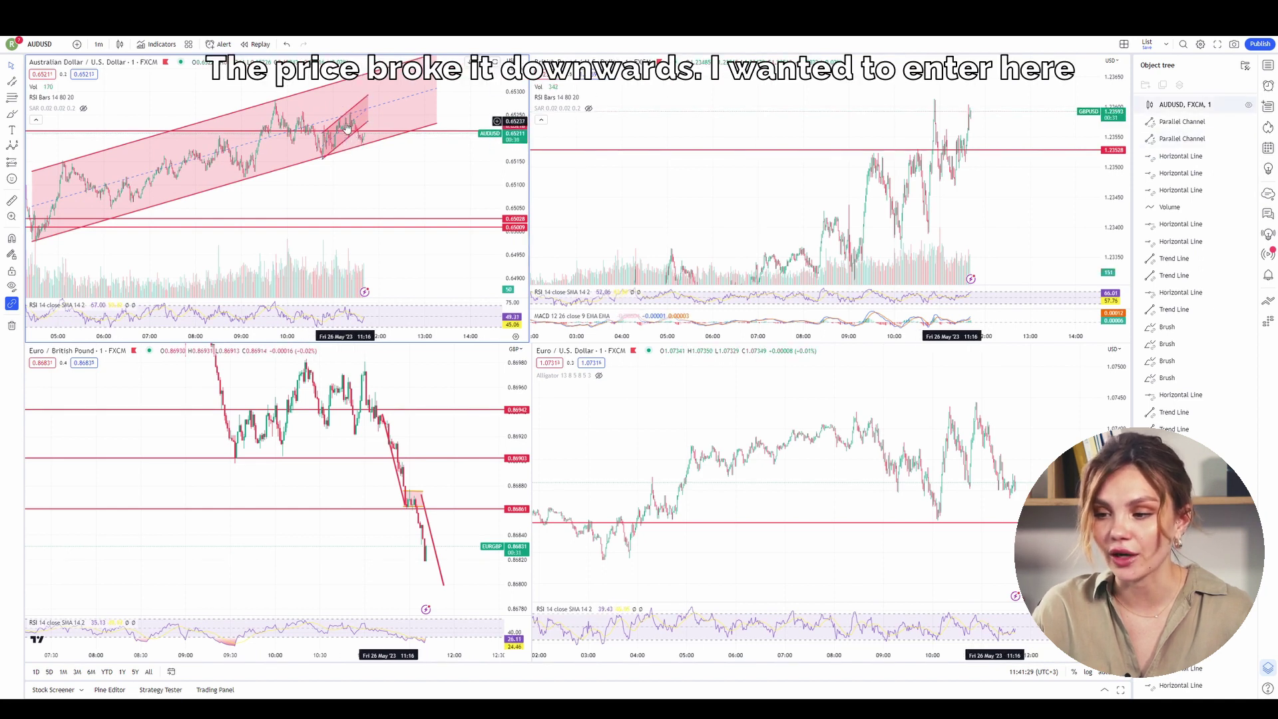
pyautogui.scroll(3, 263, 143)
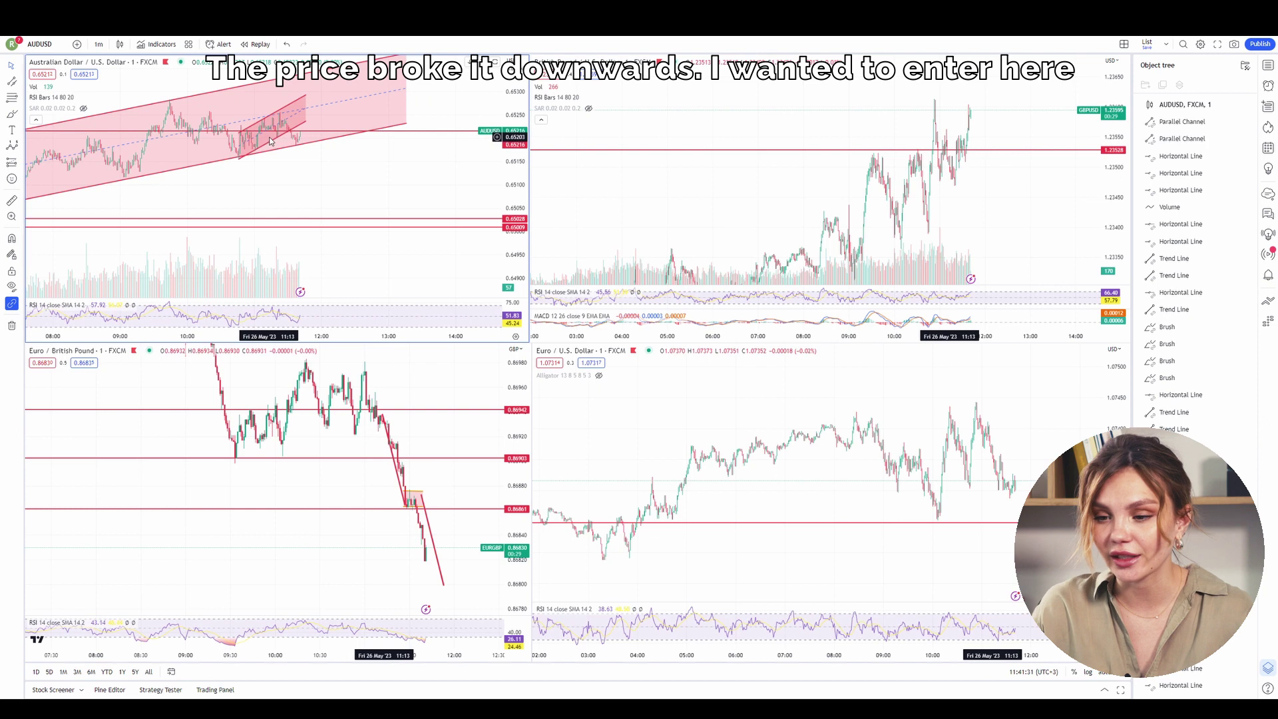
pyautogui.click(199, 135)
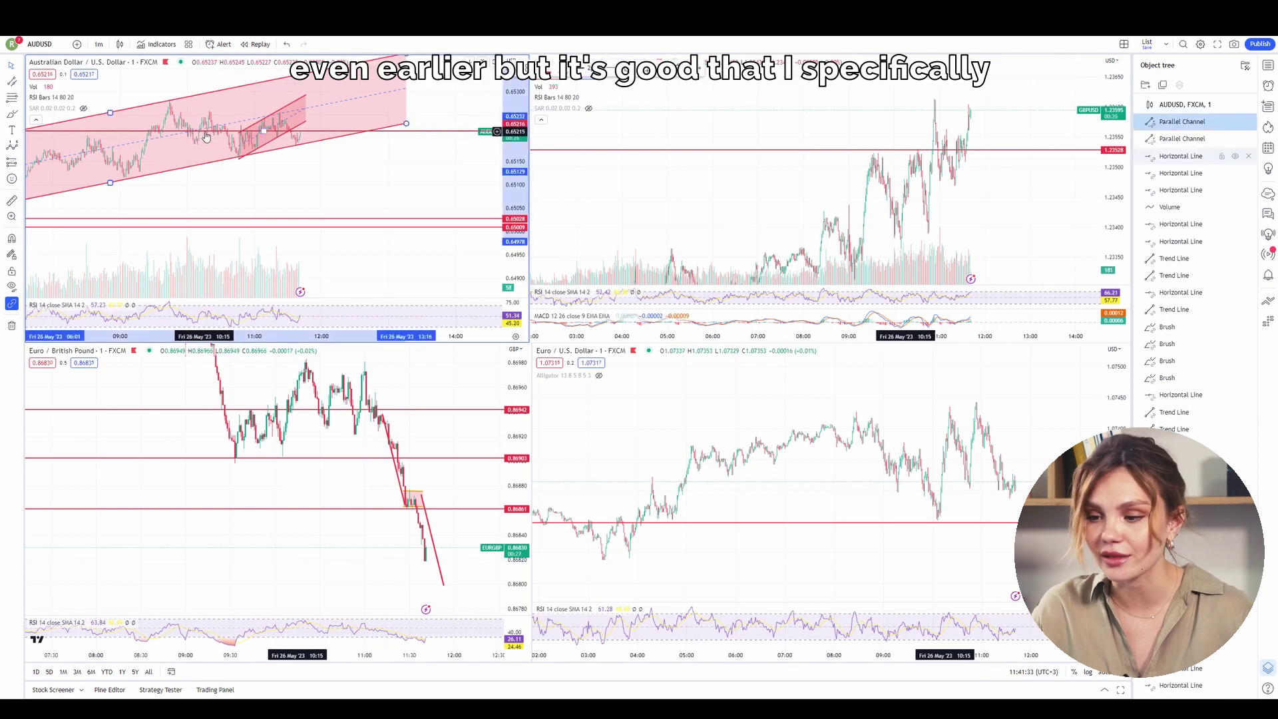
pyautogui.scroll(-3, 322, 163)
pyautogui.moveTo(403, 173); pyautogui.dragTo(411, 181)
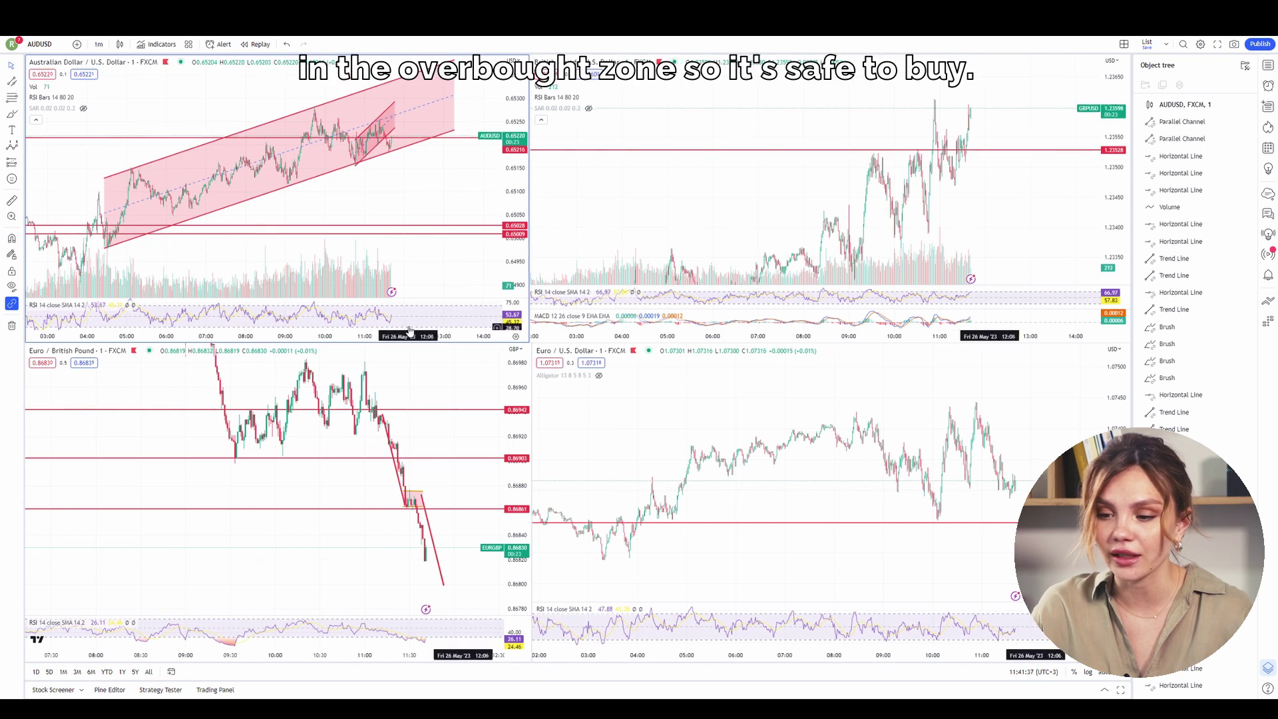
pyautogui.scroll(-5, 385, 260)
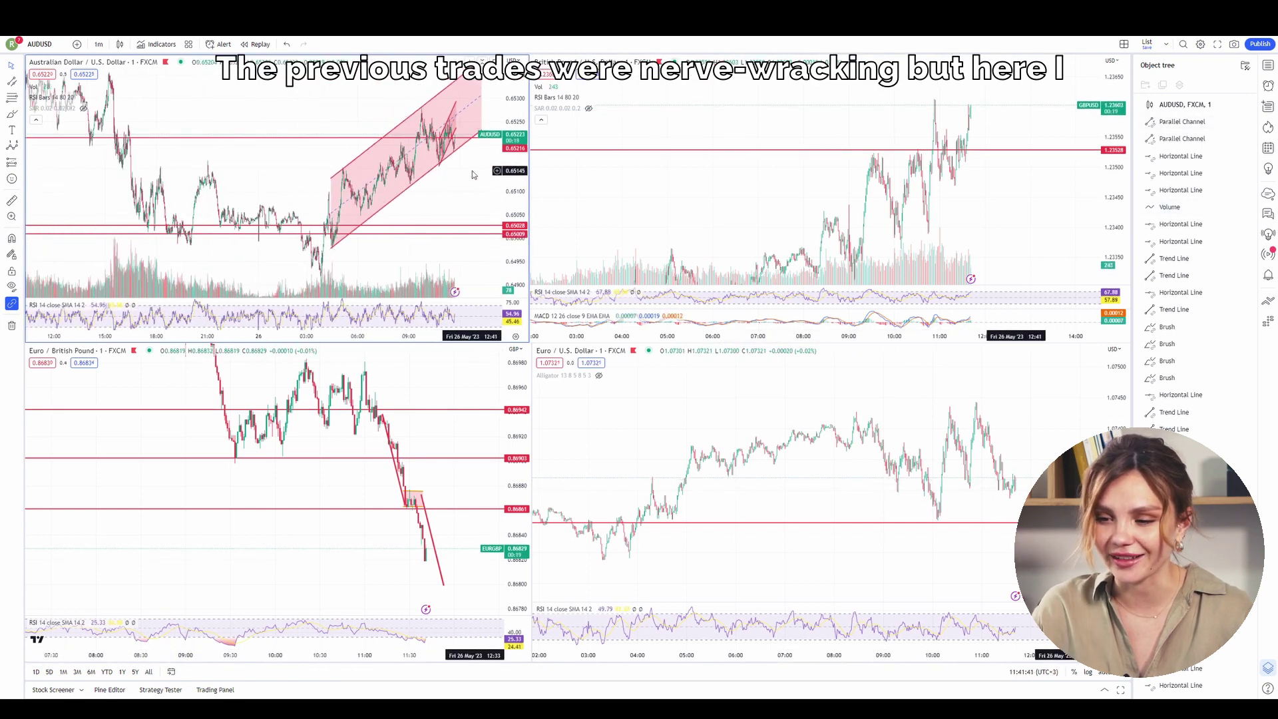
pyautogui.scroll(4, 429, 172)
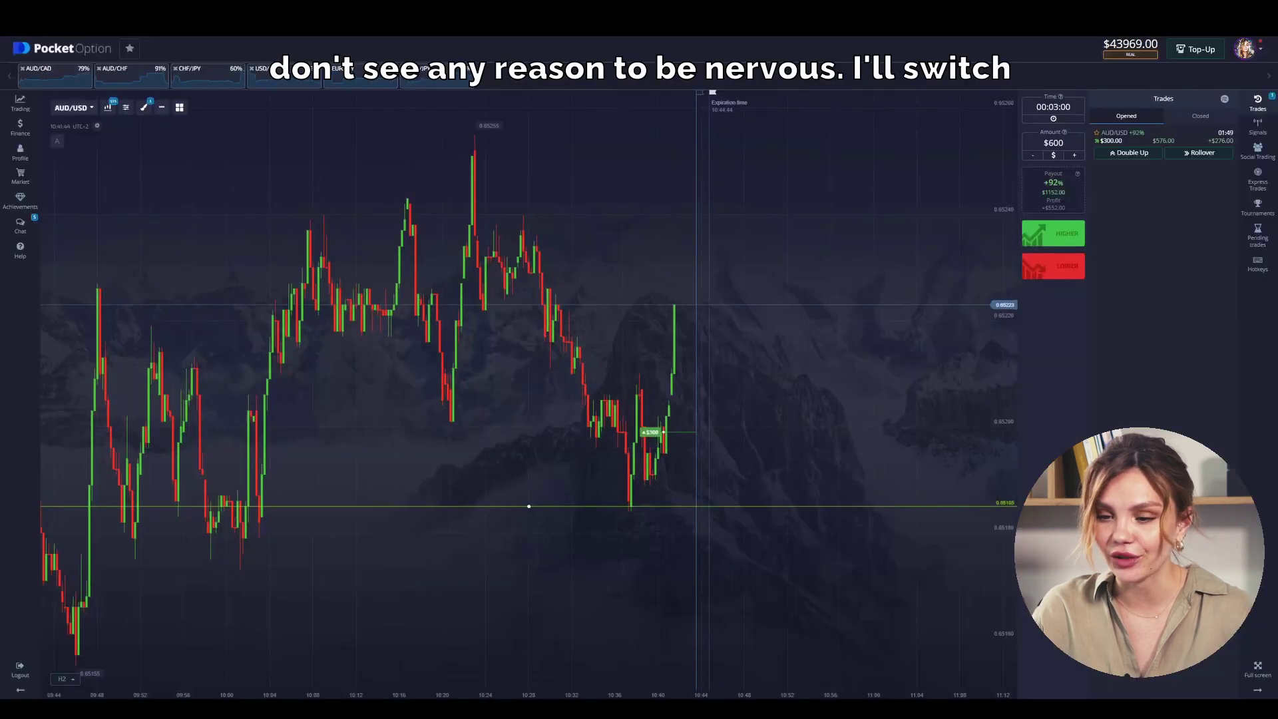
pyautogui.click(1186, 143)
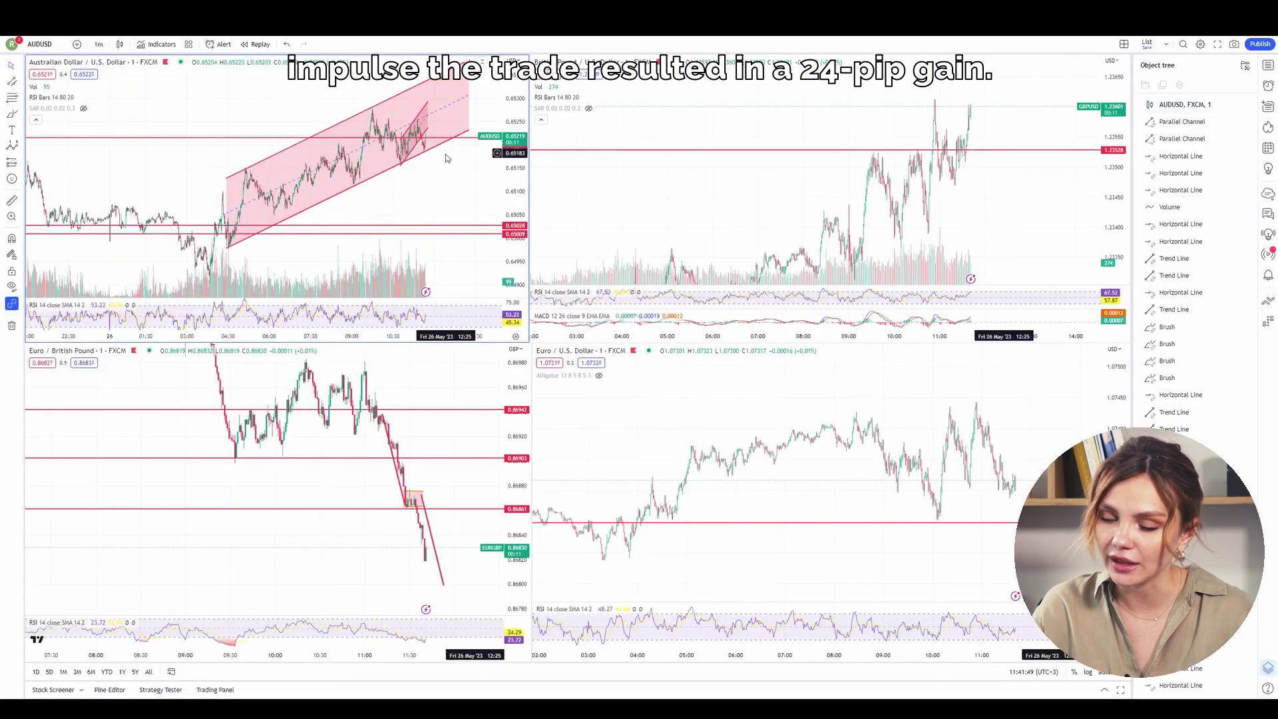
pyautogui.scroll(5, 446, 158)
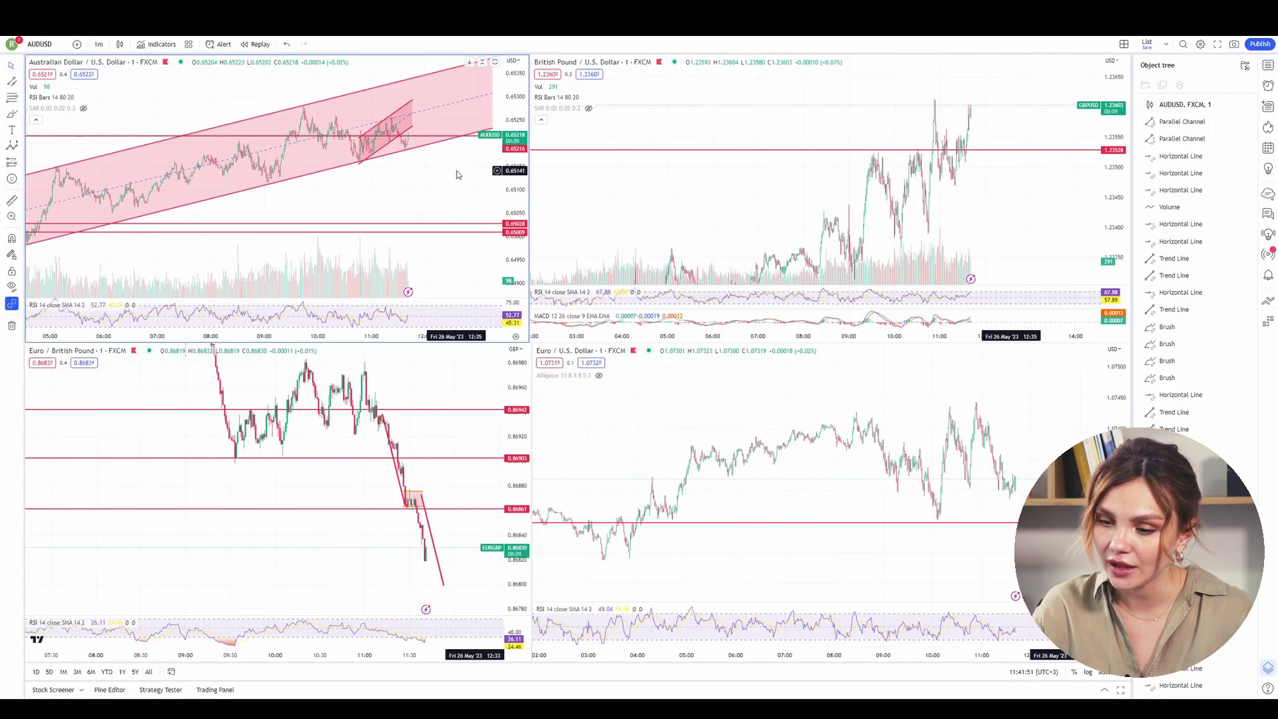